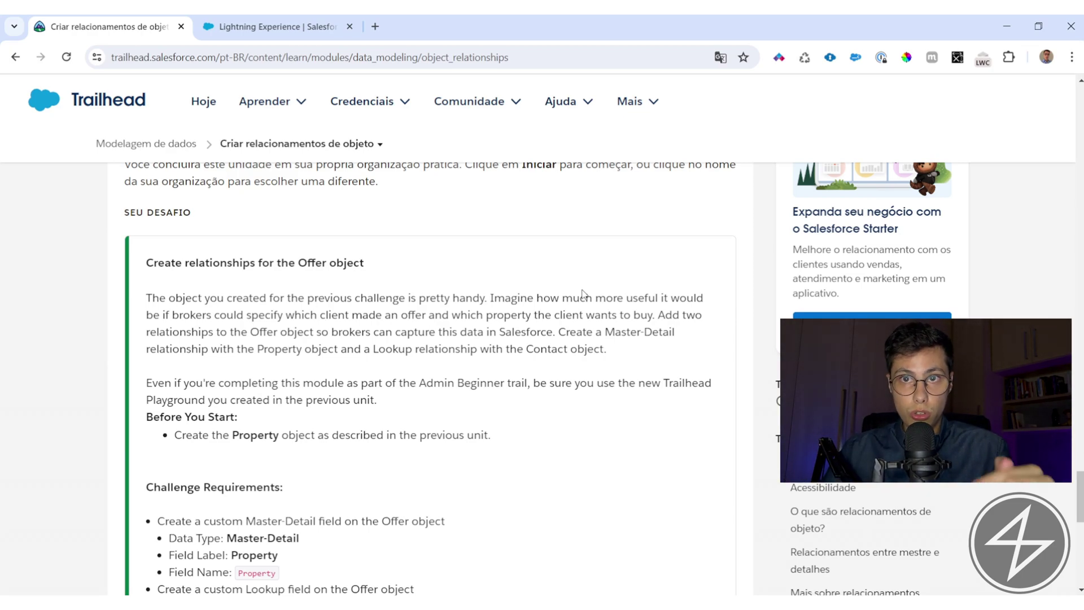
Step: Open the setup of the Salesforce playground and start a new custom object in the Object Manager
{"action": "scroll", "coordinate": [356, 389], "scroll_direction": "down", "scroll_amount": 3}
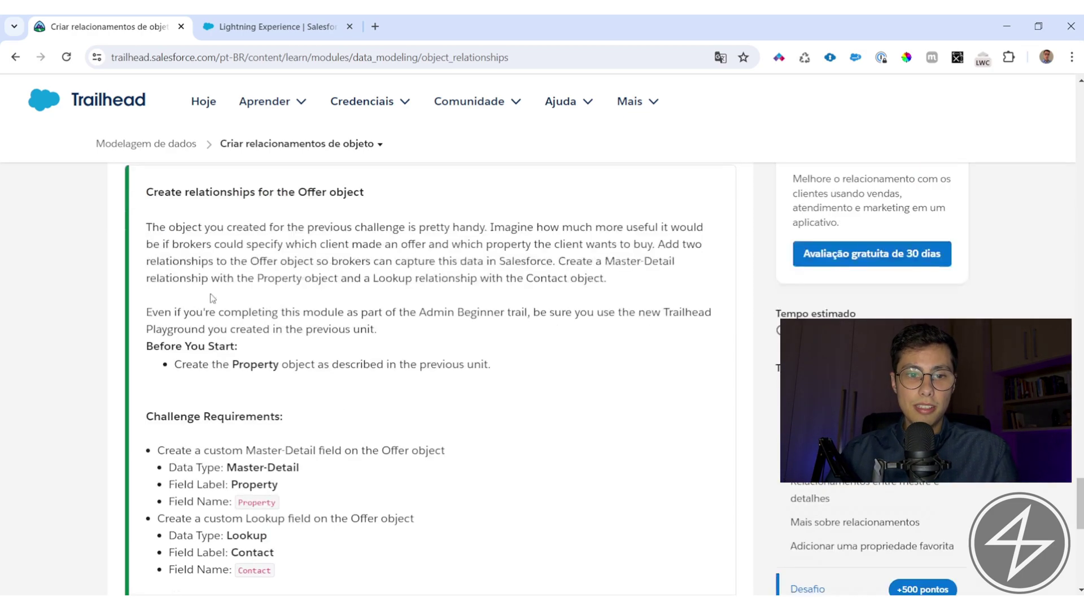
{"action": "scroll", "coordinate": [346, 334], "scroll_direction": "up", "scroll_amount": 2}
{"action": "left_click", "coordinate": [306, 22]}
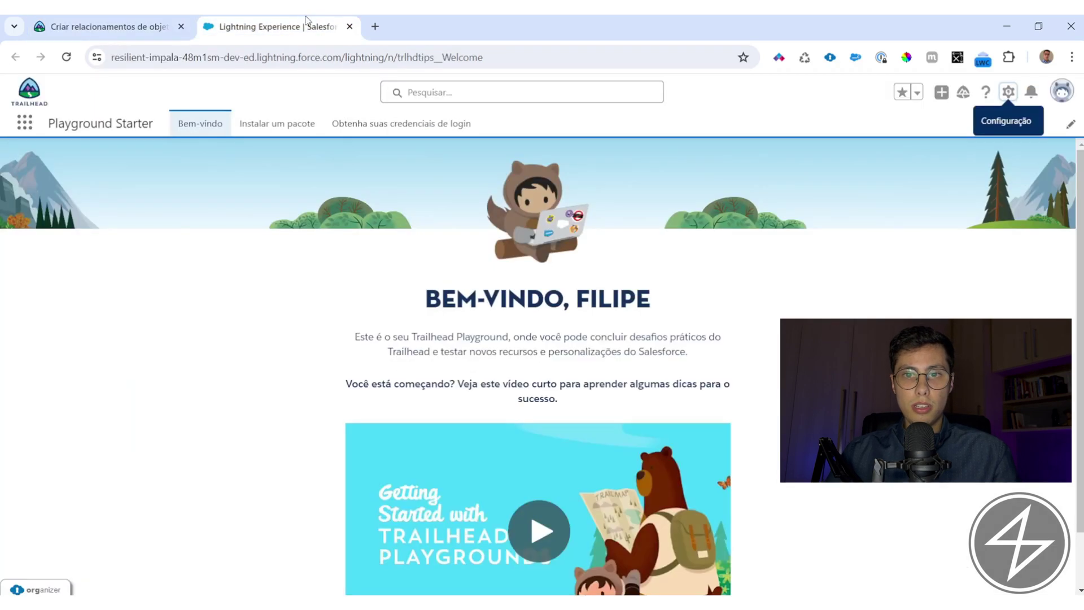
{"action": "left_click", "coordinate": [1008, 92]}
{"action": "left_click", "coordinate": [915, 129]}
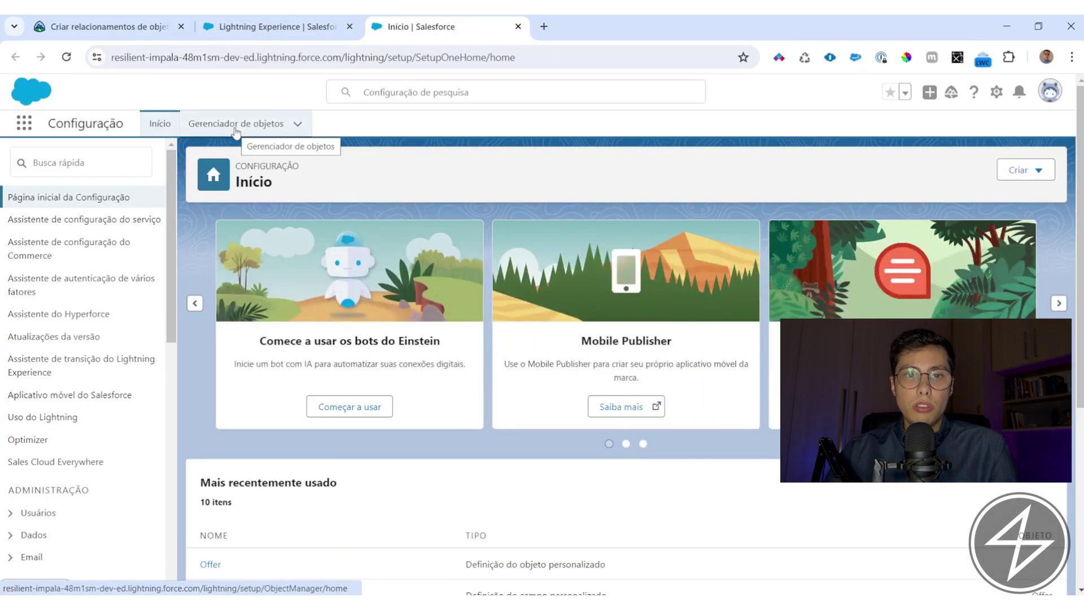
{"action": "left_click", "coordinate": [237, 127]}
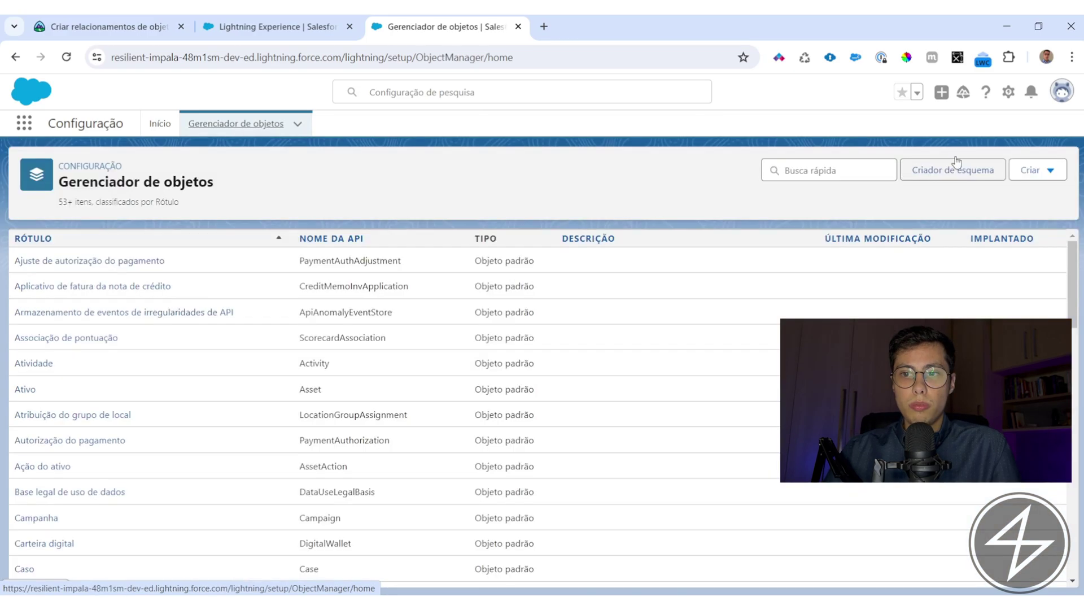
{"action": "left_click", "coordinate": [1029, 169]}
{"action": "left_click", "coordinate": [951, 213]}
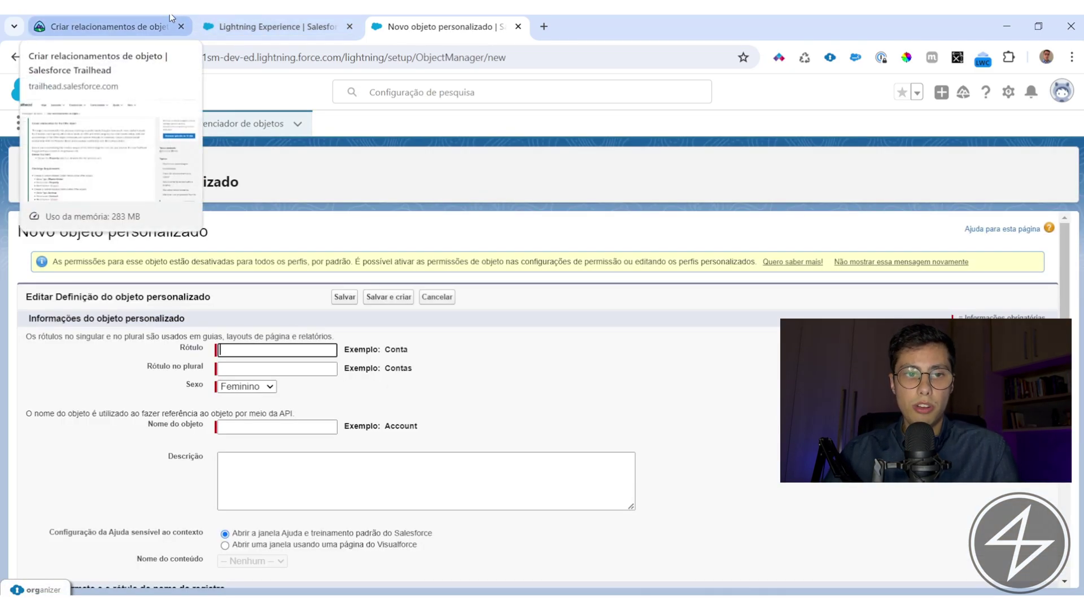
Step: Give the custom object the label and object name Property, as in the challenge text, and the plural label Propriedades
{"action": "left_click_drag", "start_coordinate": [171, 22], "coordinate": [338, 26]}
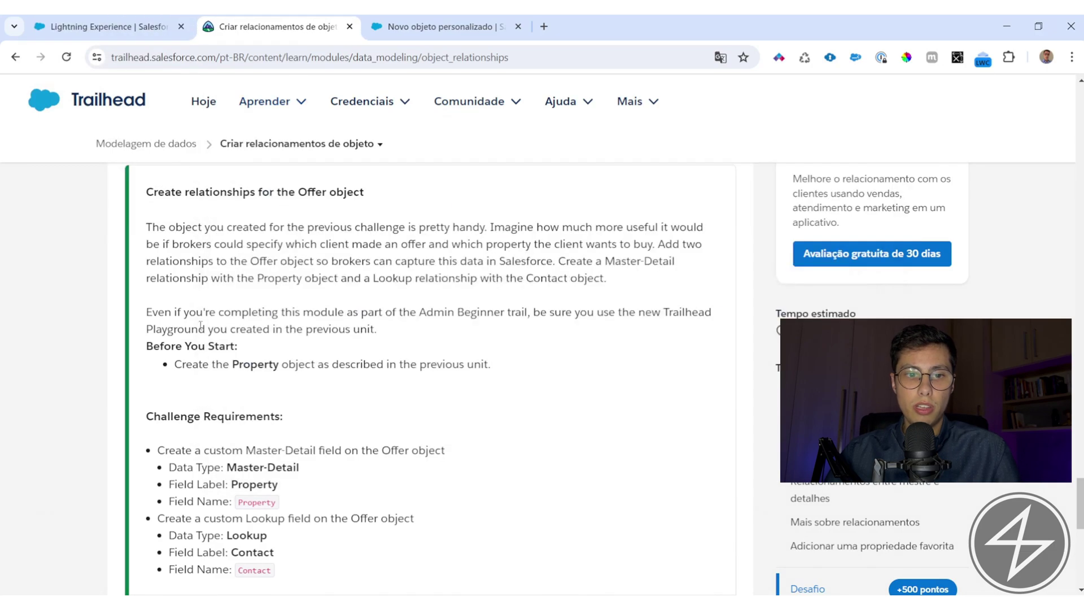
{"action": "double_click", "coordinate": [255, 362]}
{"action": "left_click", "coordinate": [408, 20]}
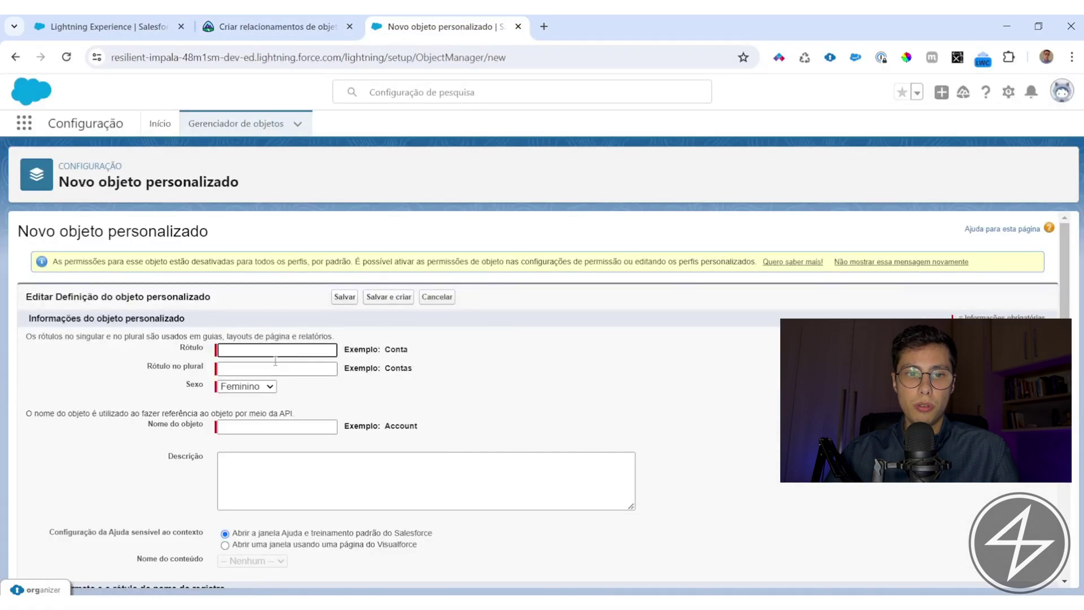
{"action": "left_click", "coordinate": [233, 394]}
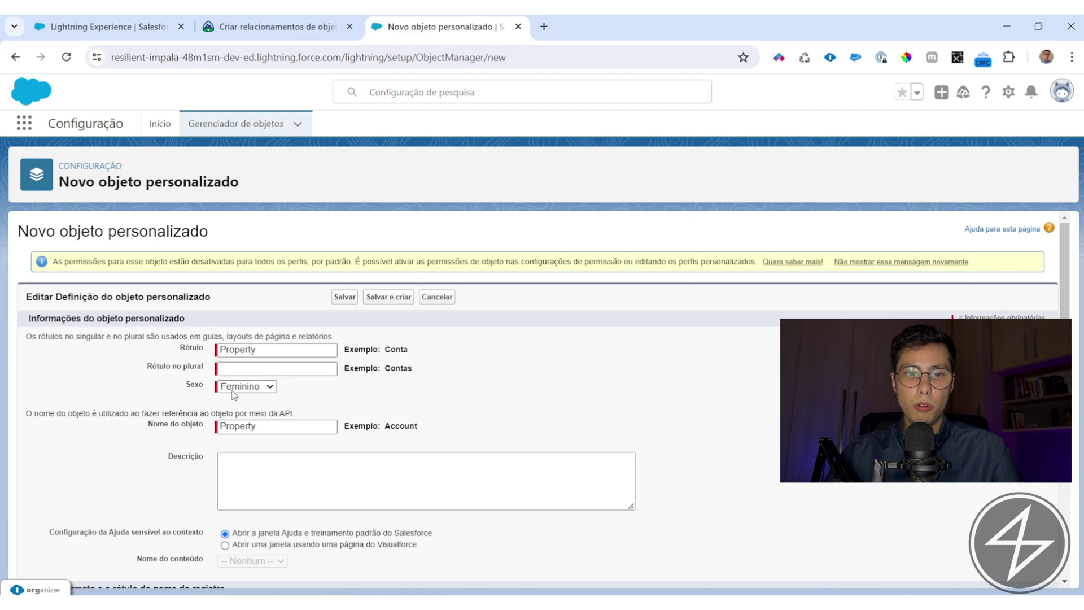
{"action": "left_click", "coordinate": [287, 367]}
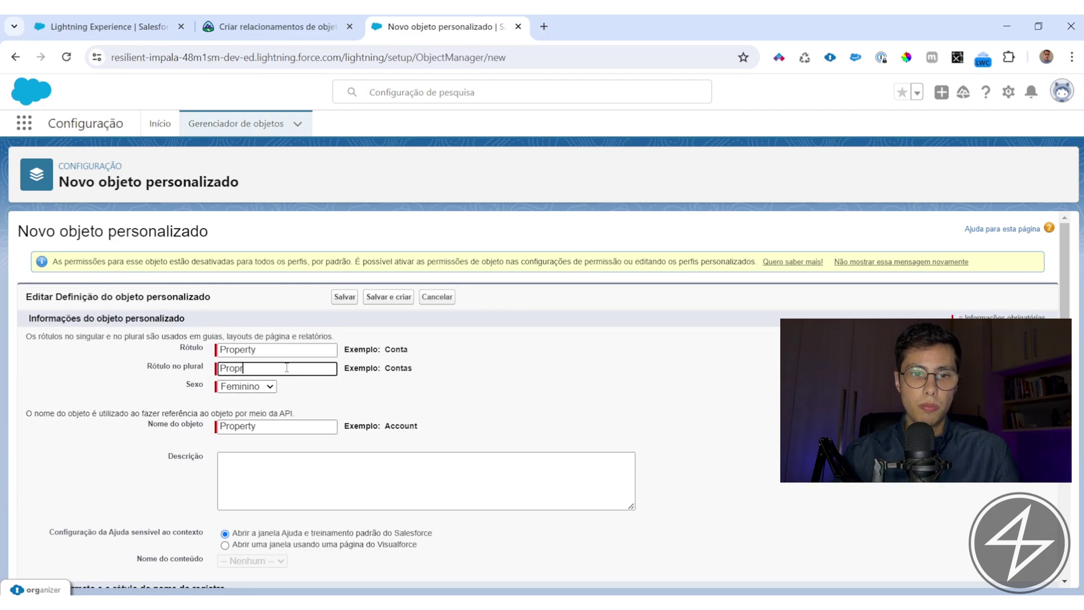
{"action": "type", "text": "Propriedades"}
{"action": "left_click", "coordinate": [467, 375]}
Step: Enable launching the new custom tab wizard after saving, and save the Property custom object
{"action": "scroll", "coordinate": [467, 375], "scroll_direction": "down", "scroll_amount": 8}
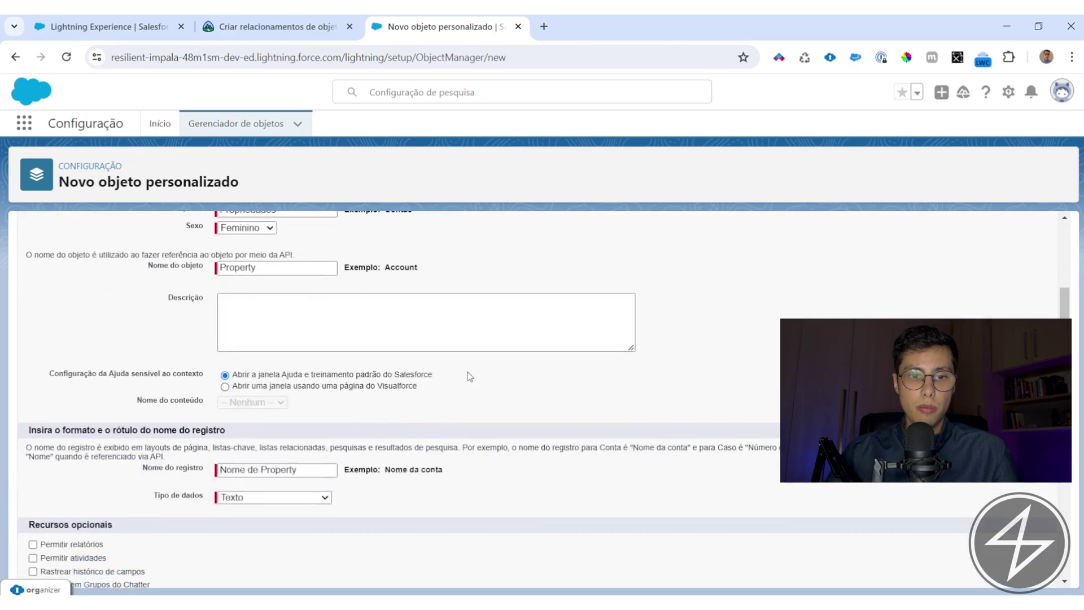
{"action": "scroll", "coordinate": [293, 407], "scroll_direction": "down", "scroll_amount": 1}
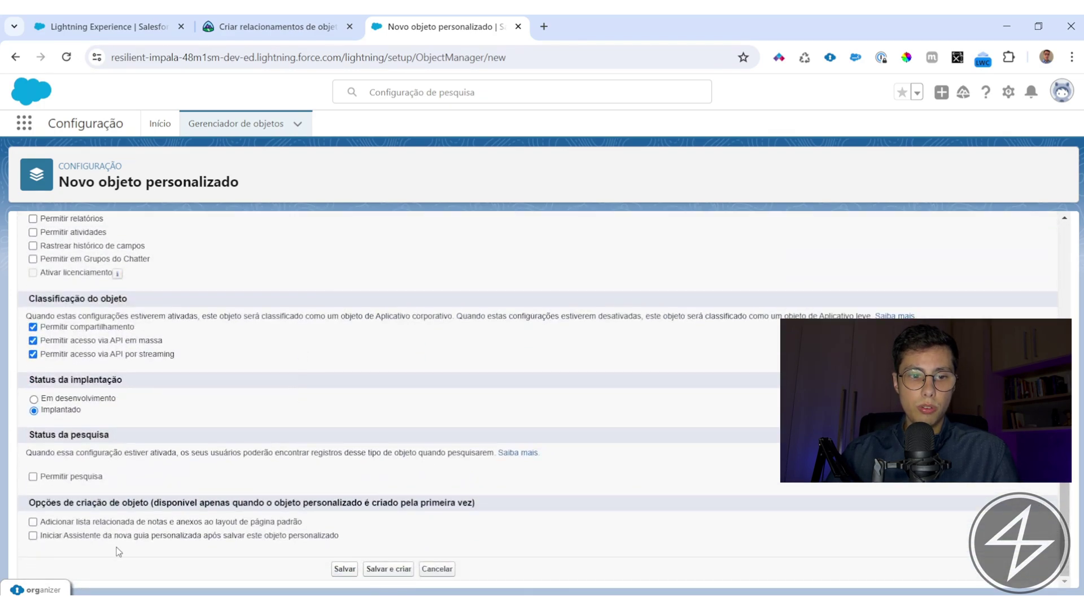
{"action": "left_click_drag", "start_coordinate": [61, 540], "coordinate": [110, 543]}
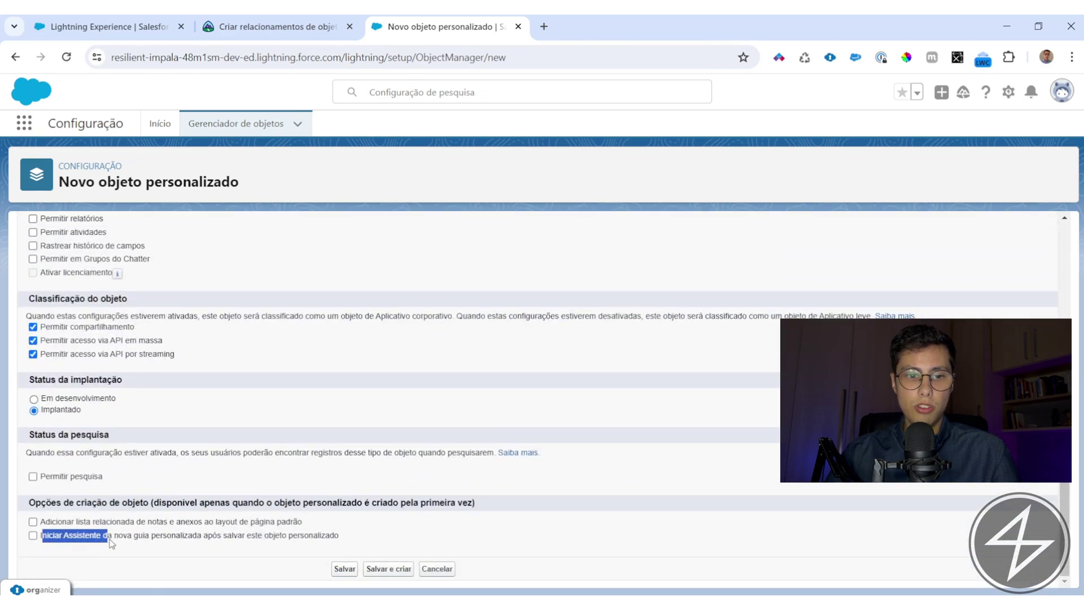
{"action": "left_click_drag", "start_coordinate": [219, 542], "coordinate": [308, 536]}
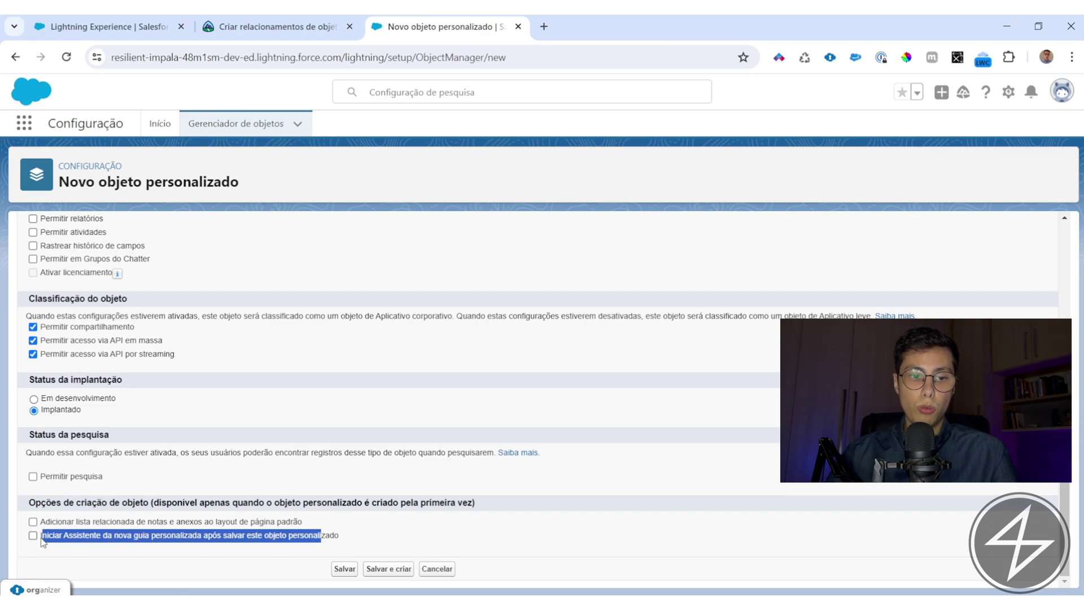
{"action": "left_click", "coordinate": [26, 127]}
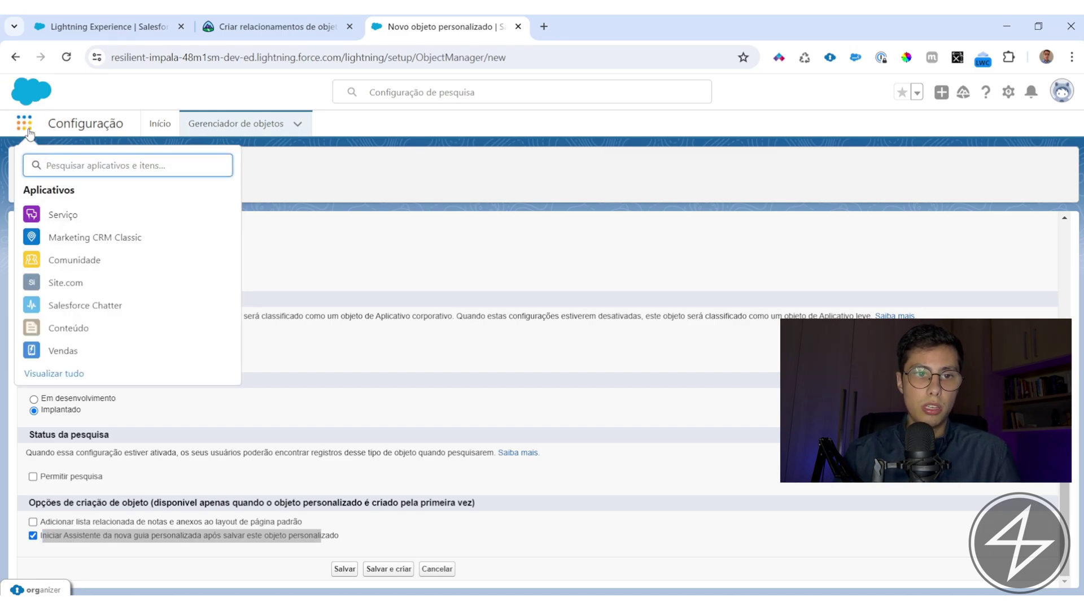
{"action": "type", "text": "prop"}
{"action": "left_click", "coordinate": [29, 134]}
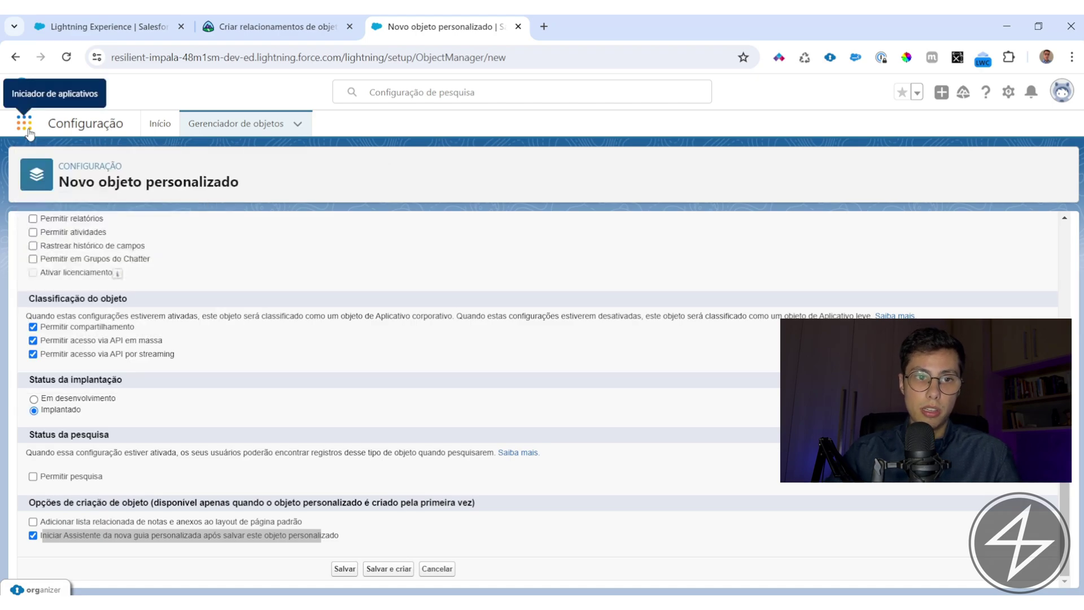
{"action": "left_click", "coordinate": [359, 298]}
{"action": "left_click", "coordinate": [344, 569]}
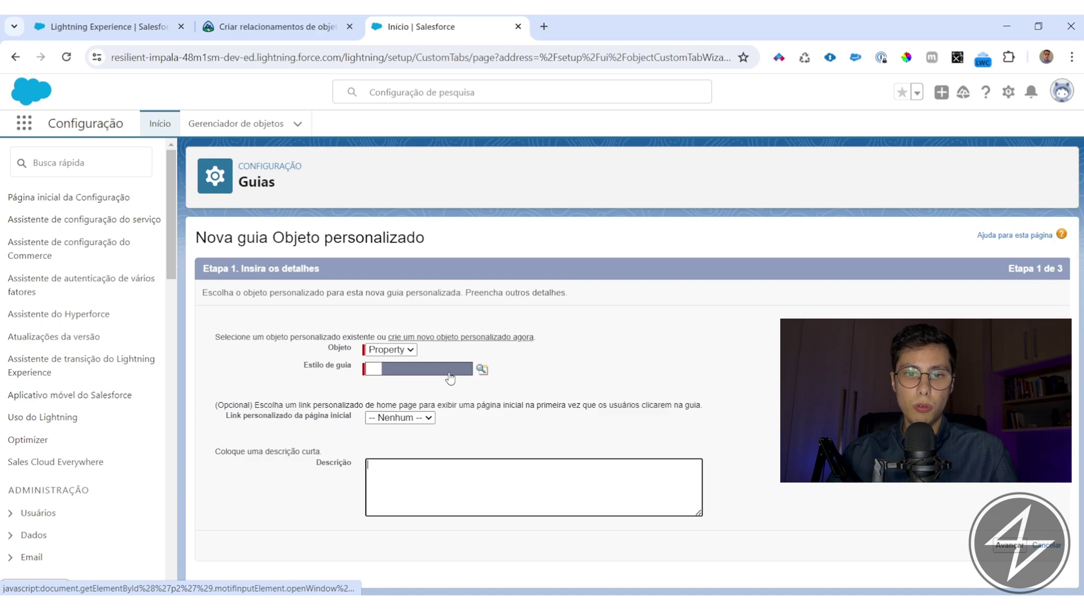
Step: Set the Property tab's style to Edifício and leave its custom home page link at none
{"action": "left_click", "coordinate": [443, 371]}
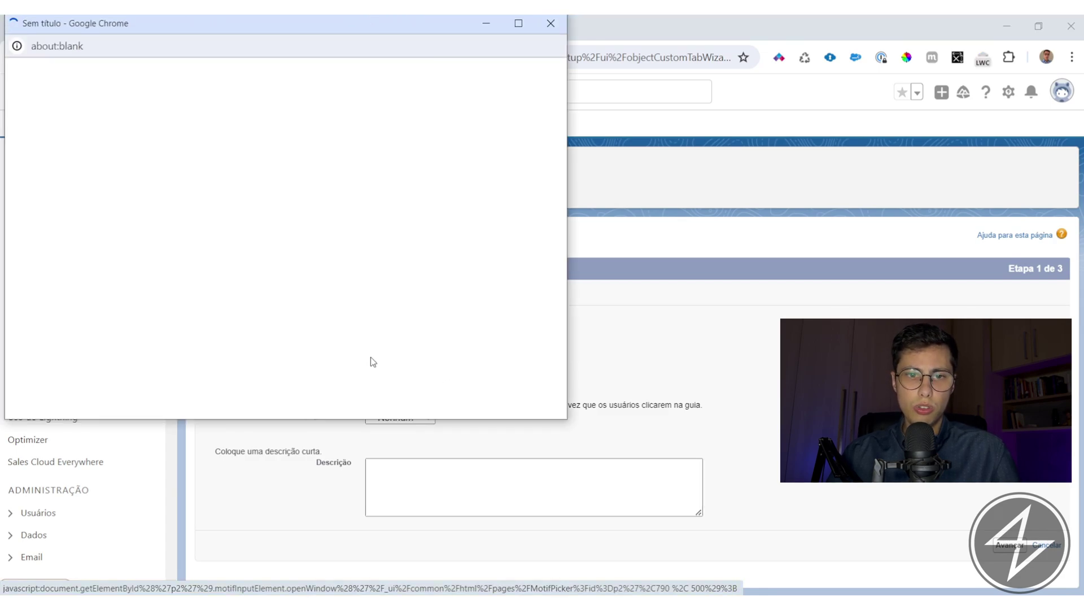
{"action": "left_click_drag", "start_coordinate": [340, 30], "coordinate": [491, 87]}
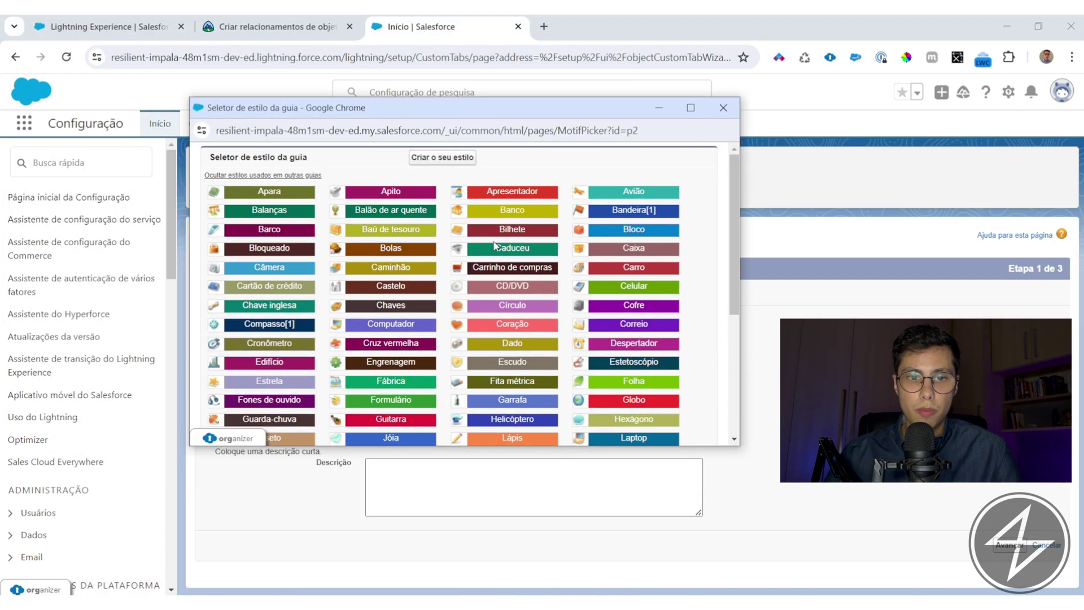
{"action": "mouse_move", "coordinate": [252, 364]}
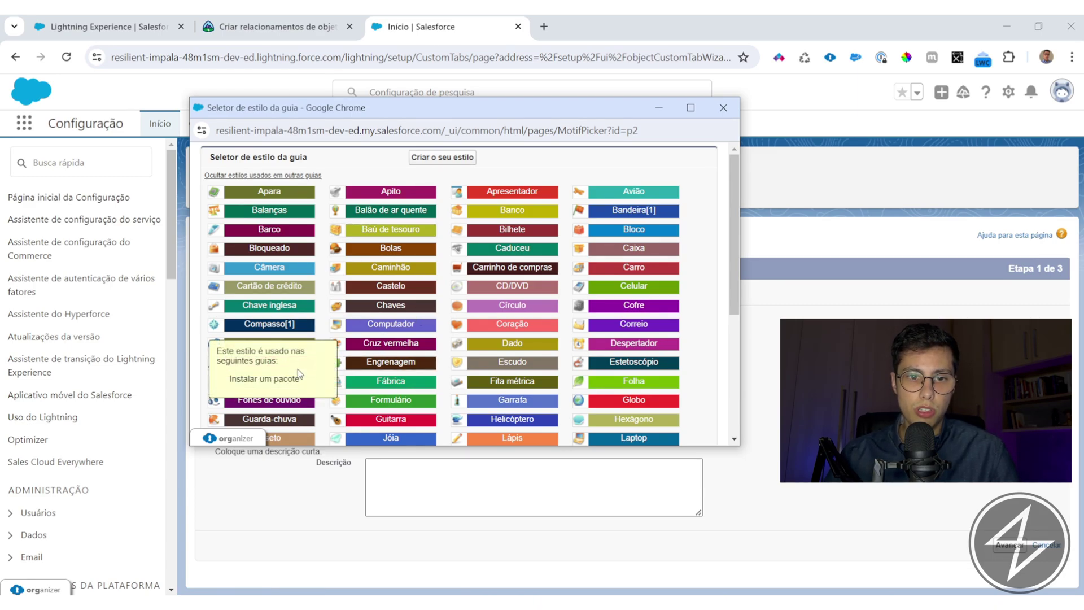
{"action": "left_click", "coordinate": [270, 362]}
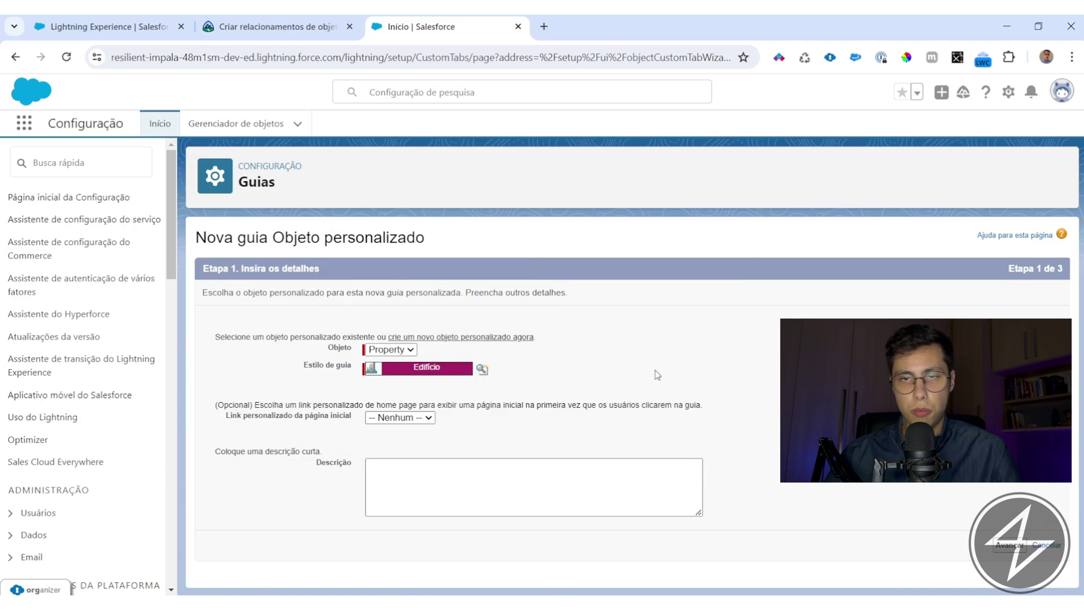
{"action": "left_click", "coordinate": [412, 418]}
{"action": "left_click", "coordinate": [398, 430]}
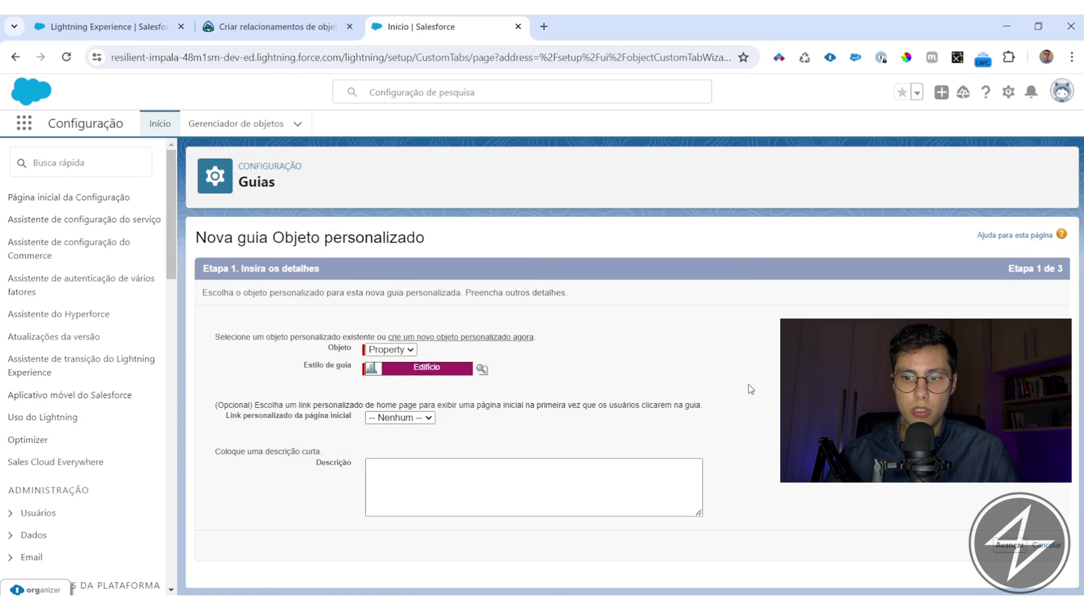
Step: Save the new tab with the default profile visibility and app assignments, and search the app launcher for "propr"
{"action": "left_click", "coordinate": [1007, 545]}
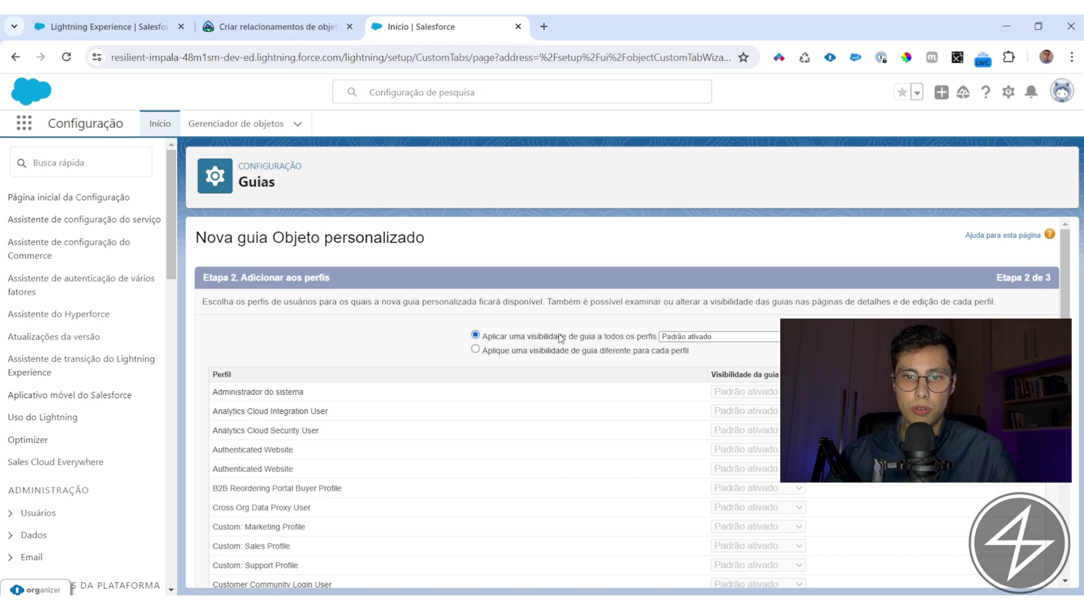
{"action": "scroll", "coordinate": [997, 270], "scroll_direction": "down", "scroll_amount": 10}
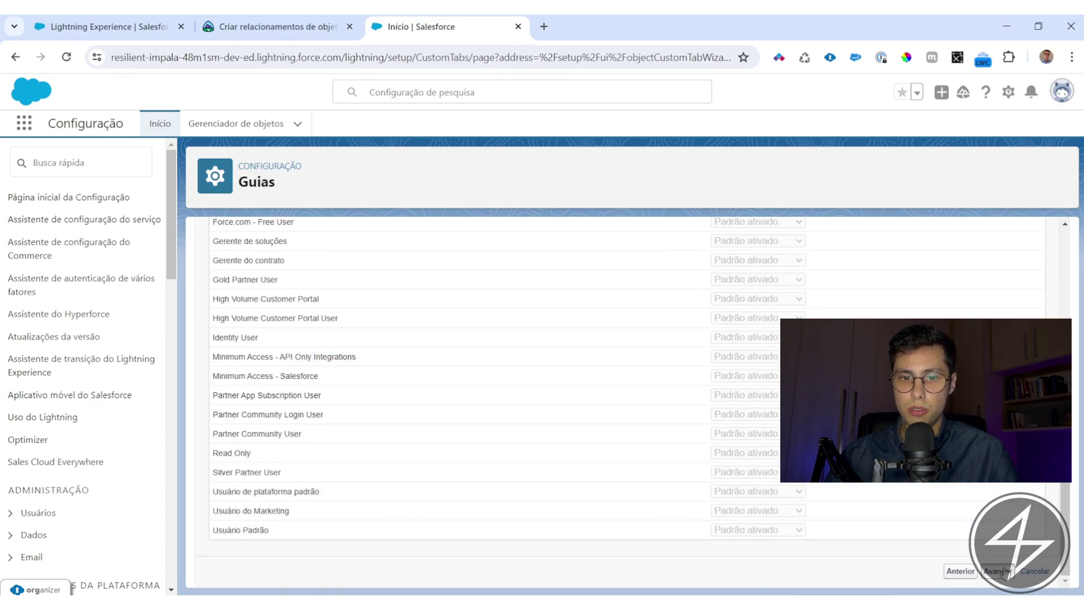
{"action": "left_click", "coordinate": [998, 571]}
{"action": "scroll", "coordinate": [941, 265], "scroll_direction": "down", "scroll_amount": 4}
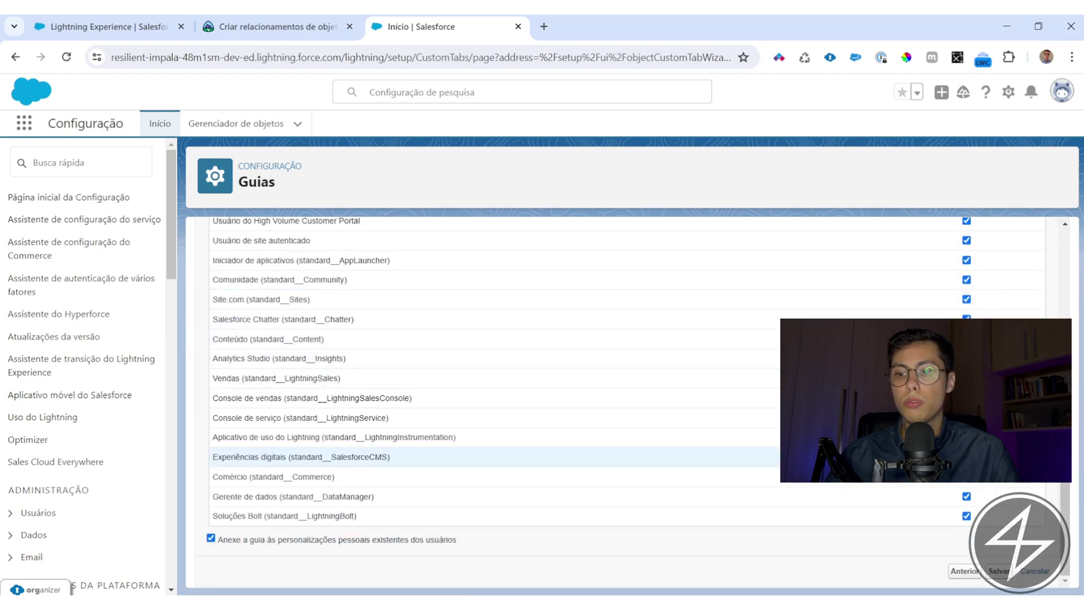
{"action": "left_click", "coordinate": [998, 570]}
{"action": "left_click", "coordinate": [24, 122]}
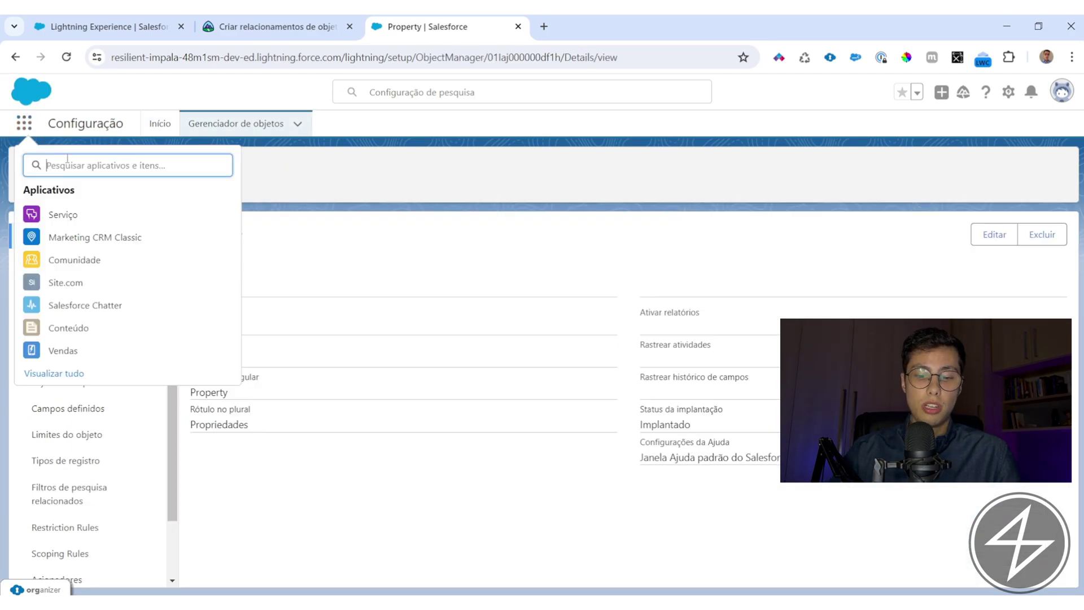
{"action": "type", "text": "propr"}
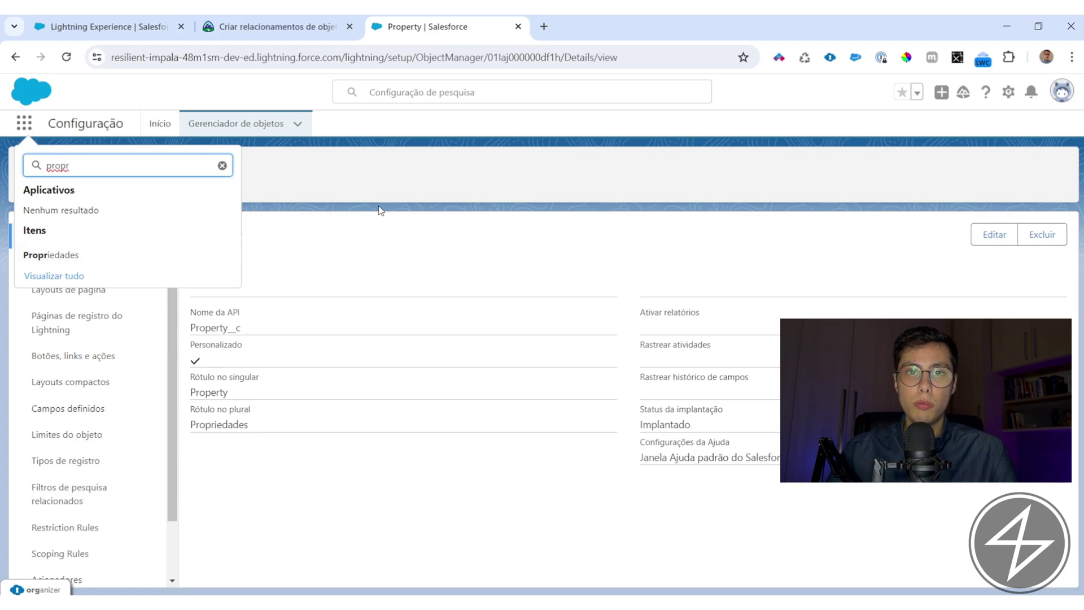
Step: Review the Trailhead challenge requirements for the Master-Detail and Lookup fields on the Offer object
{"action": "left_click", "coordinate": [277, 26]}
{"action": "left_click", "coordinate": [159, 333]}
{"action": "scroll", "coordinate": [324, 329], "scroll_direction": "down", "scroll_amount": 1}
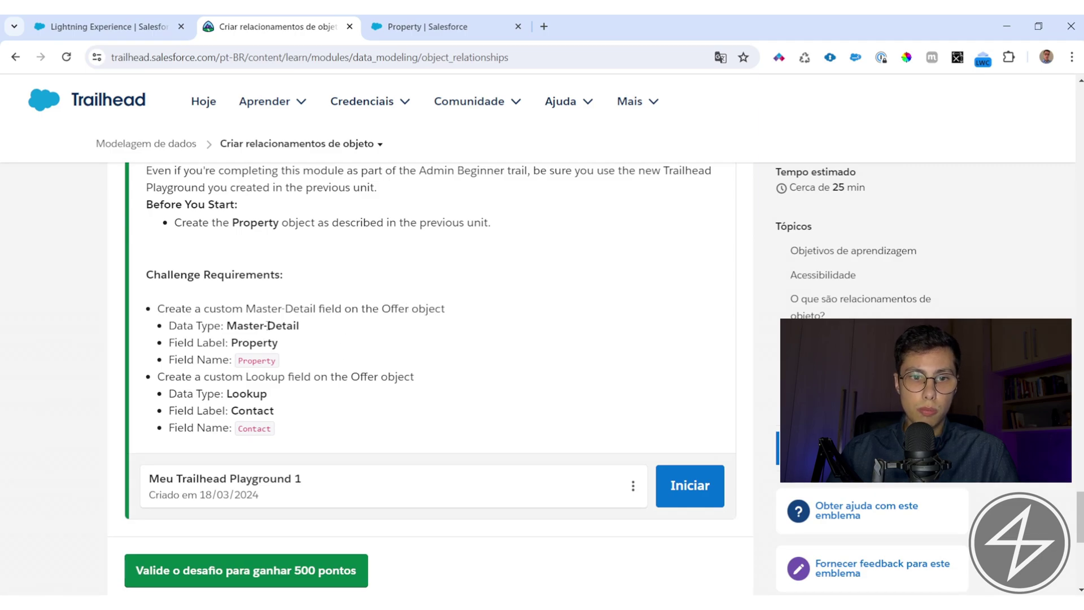
{"action": "left_click_drag", "start_coordinate": [304, 326], "coordinate": [226, 327]}
{"action": "left_click", "coordinate": [306, 385]}
{"action": "left_click_drag", "start_coordinate": [280, 413], "coordinate": [231, 394]}
{"action": "left_click", "coordinate": [286, 404]}
{"action": "left_click", "coordinate": [294, 402]}
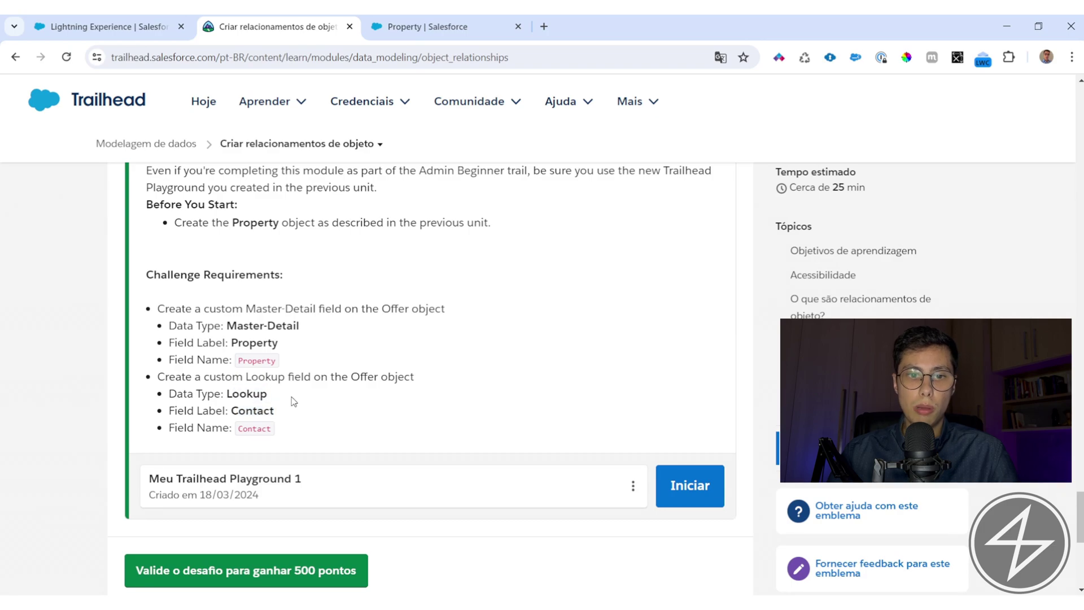
Step: Find the Offer object in the Salesforce Object Manager and start creating a new field on it
{"action": "left_click", "coordinate": [398, 23]}
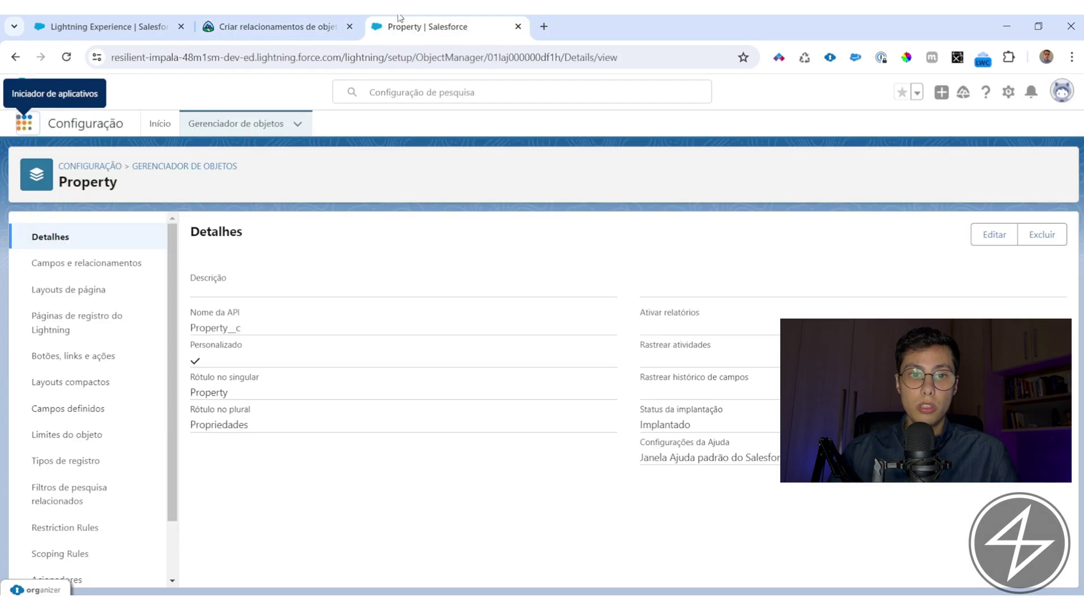
{"action": "left_click", "coordinate": [238, 129]}
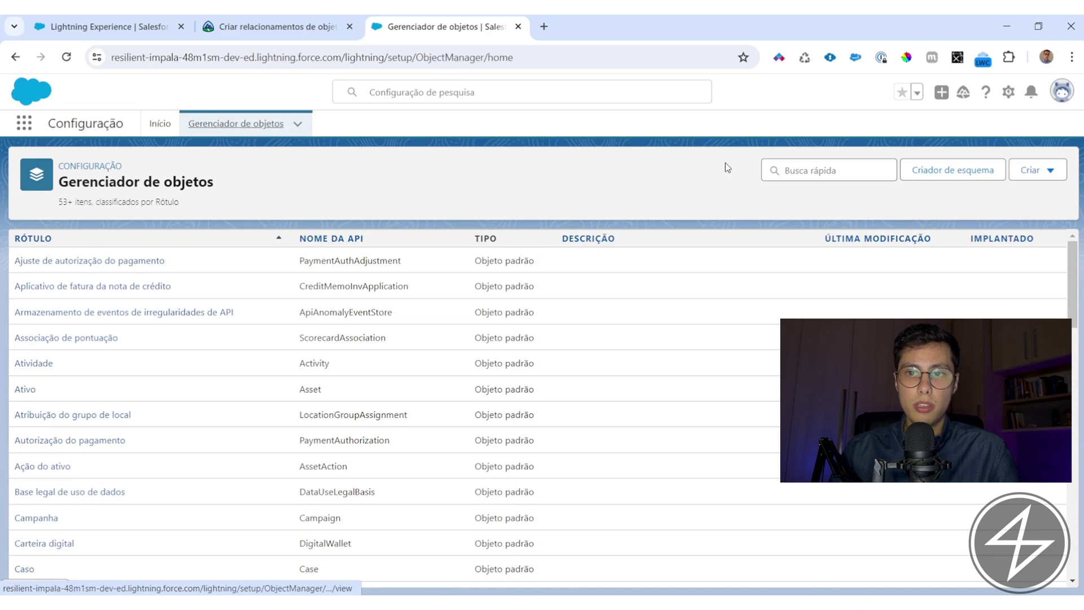
{"action": "left_click", "coordinate": [828, 164]}
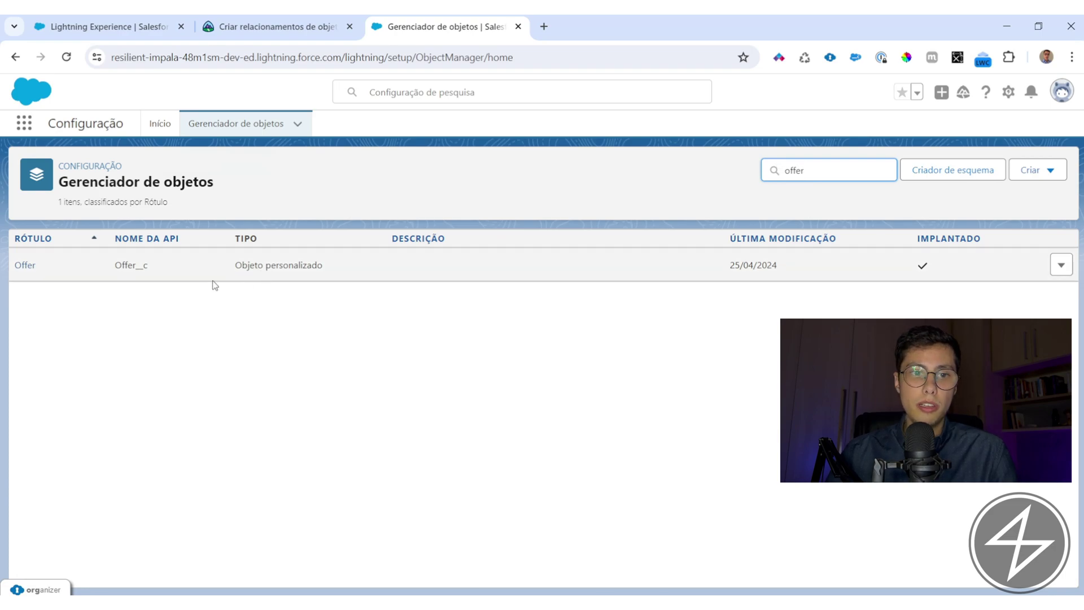
{"action": "left_click", "coordinate": [26, 266]}
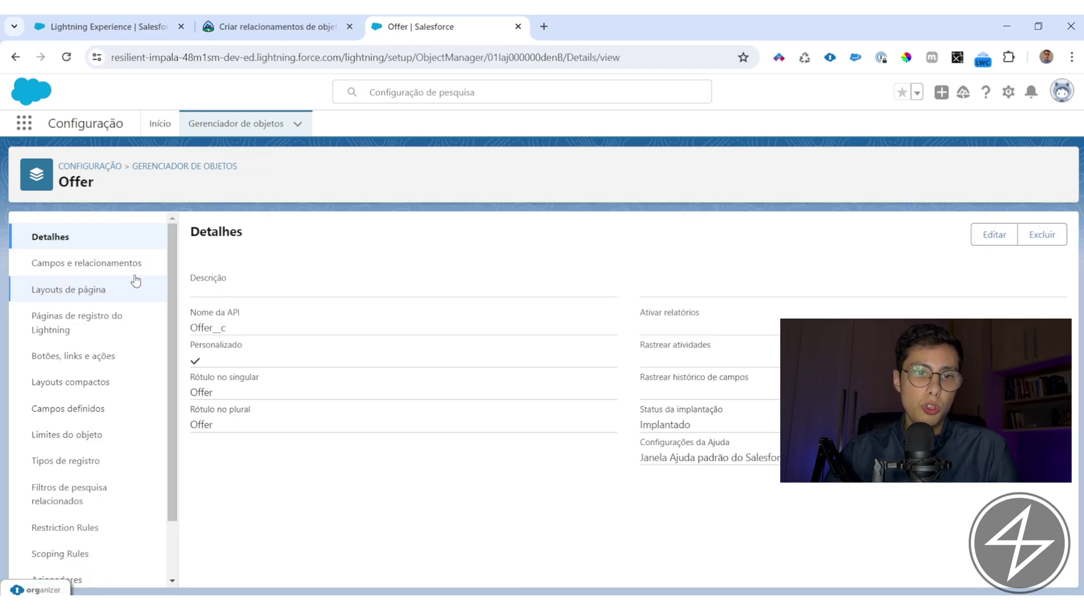
{"action": "left_click", "coordinate": [89, 267]}
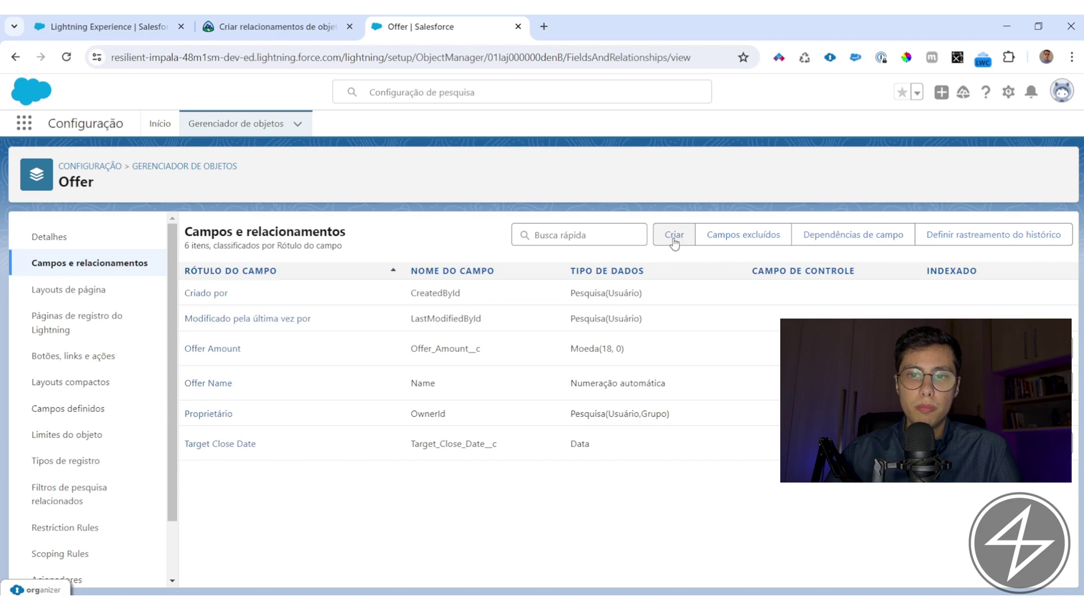
{"action": "left_click", "coordinate": [675, 240]}
Step: Check in the Trailhead challenge which data type the Property field on the Offer object requires
{"action": "left_click", "coordinate": [276, 26]}
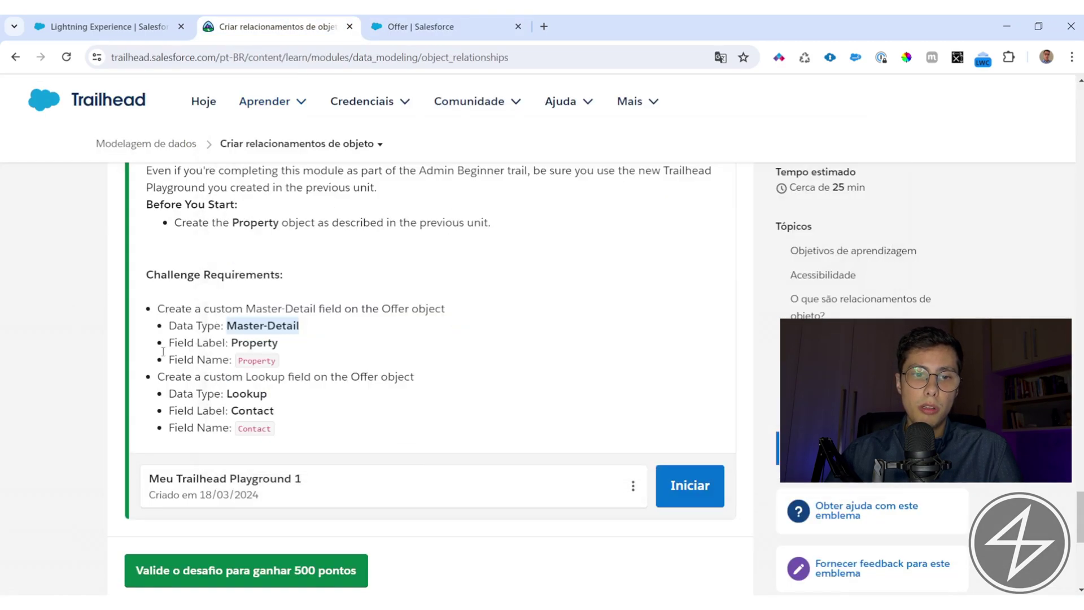
{"action": "left_click", "coordinate": [298, 328]}
{"action": "left_click_drag", "start_coordinate": [298, 328], "coordinate": [227, 326]}
{"action": "left_click", "coordinate": [334, 341]}
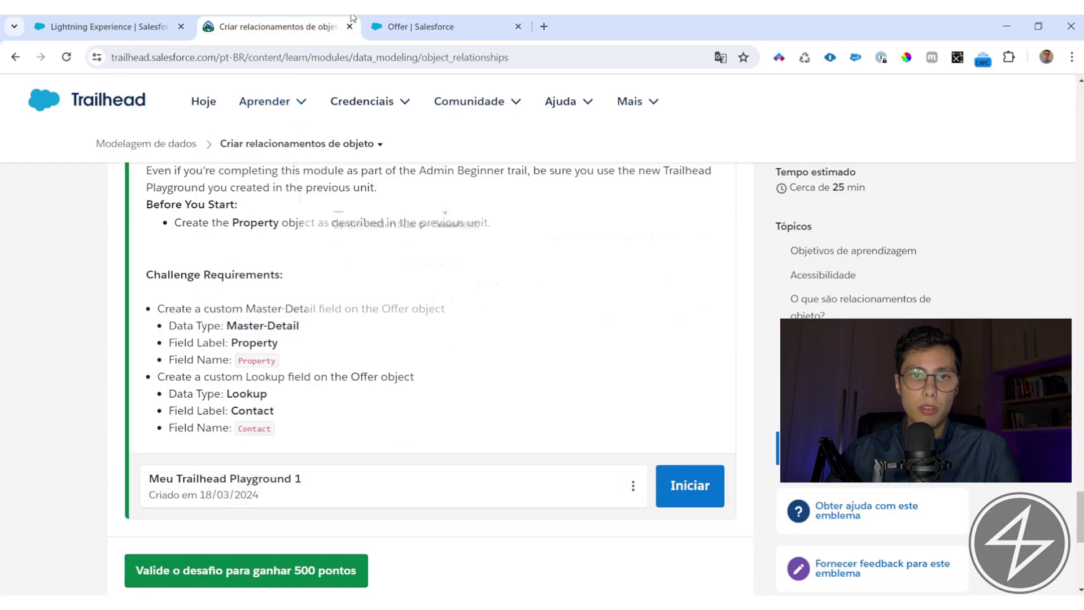
Step: Choose Relacionamento entre mestre e detalhes as the data type of the new Offer field and proceed to the related object
{"action": "left_click", "coordinate": [427, 17]}
{"action": "scroll", "coordinate": [424, 288], "scroll_direction": "down", "scroll_amount": 3}
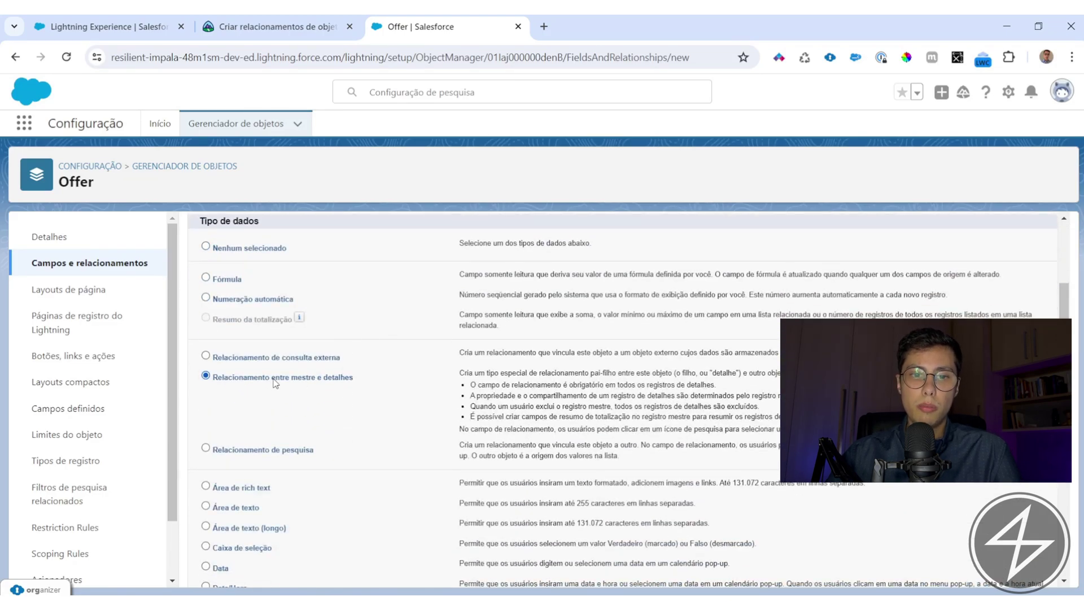
{"action": "scroll", "coordinate": [994, 305], "scroll_direction": "up", "scroll_amount": 3}
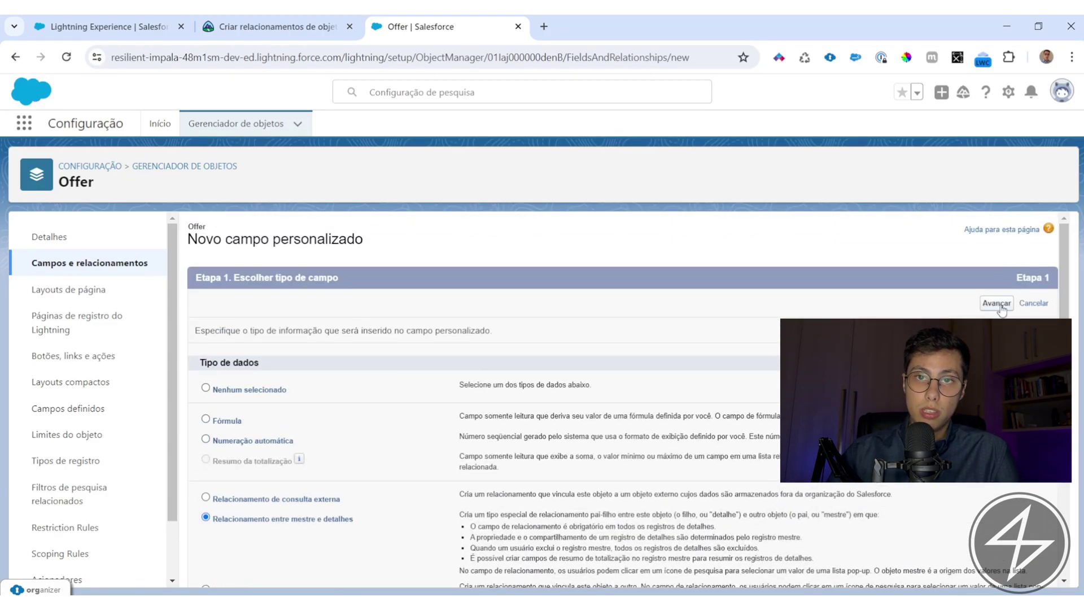
{"action": "left_click", "coordinate": [996, 303]}
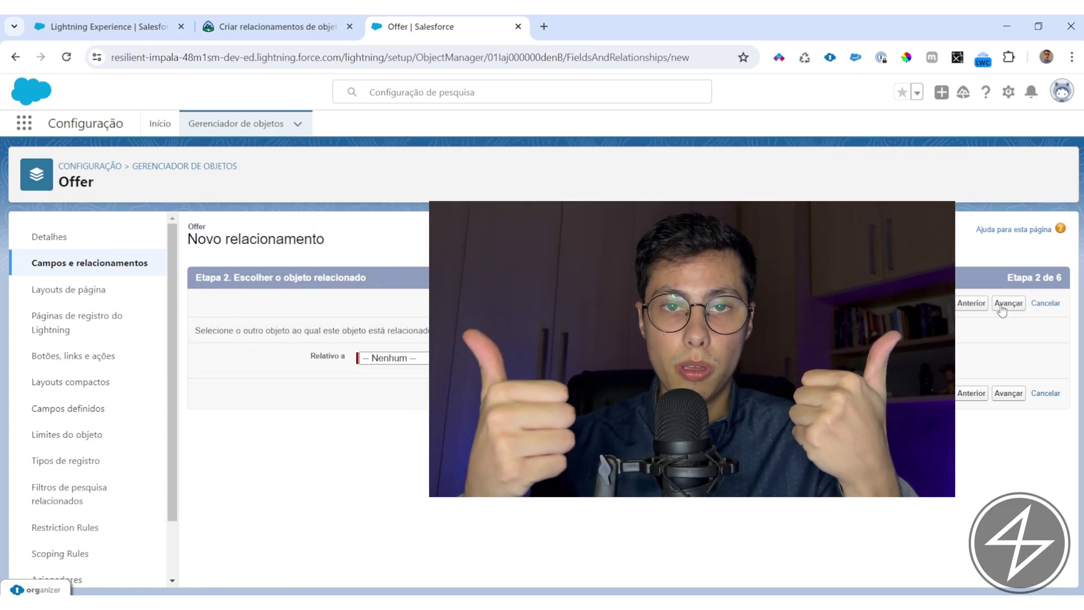
Step: Relate the new master-detail field to the Property object, as the Trailhead challenge requires, and continue to the field naming step
{"action": "left_click", "coordinate": [388, 359]}
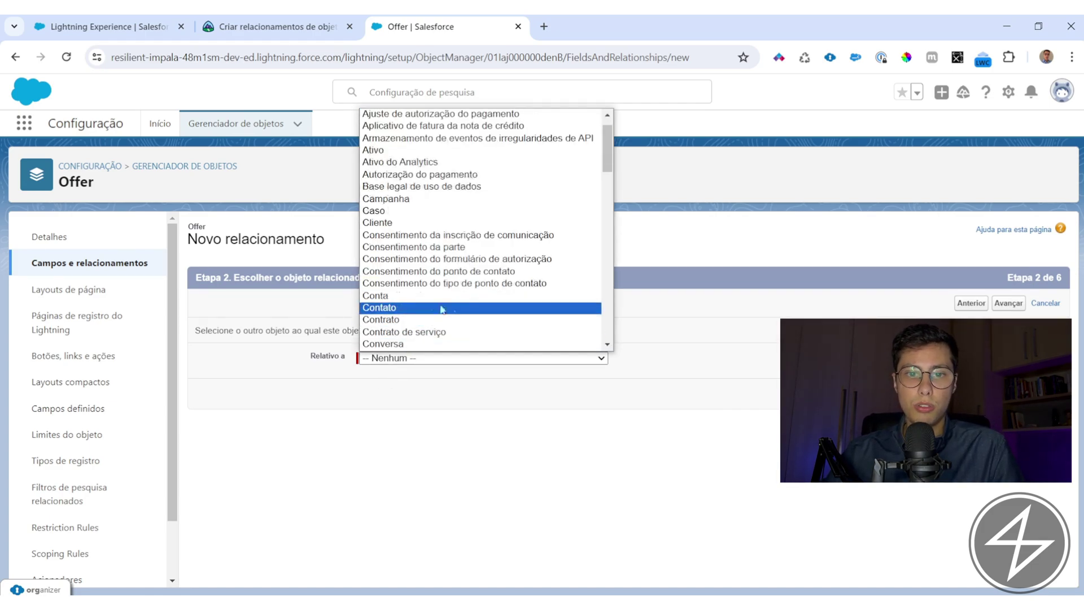
{"action": "left_click", "coordinate": [277, 26]}
{"action": "scroll", "coordinate": [293, 437], "scroll_direction": "up", "scroll_amount": 2}
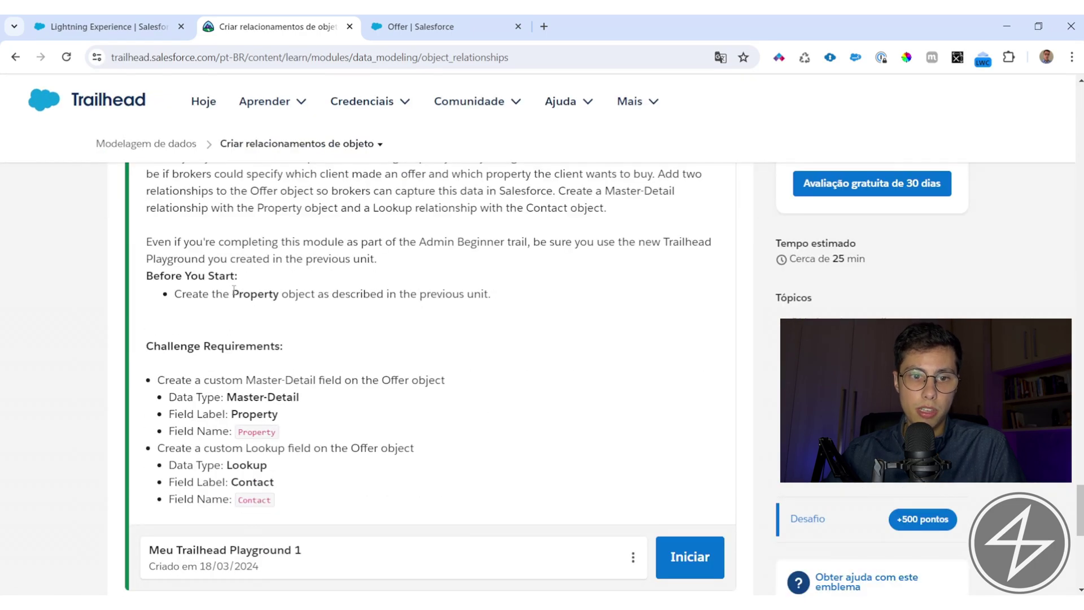
{"action": "left_click_drag", "start_coordinate": [234, 292], "coordinate": [282, 294]}
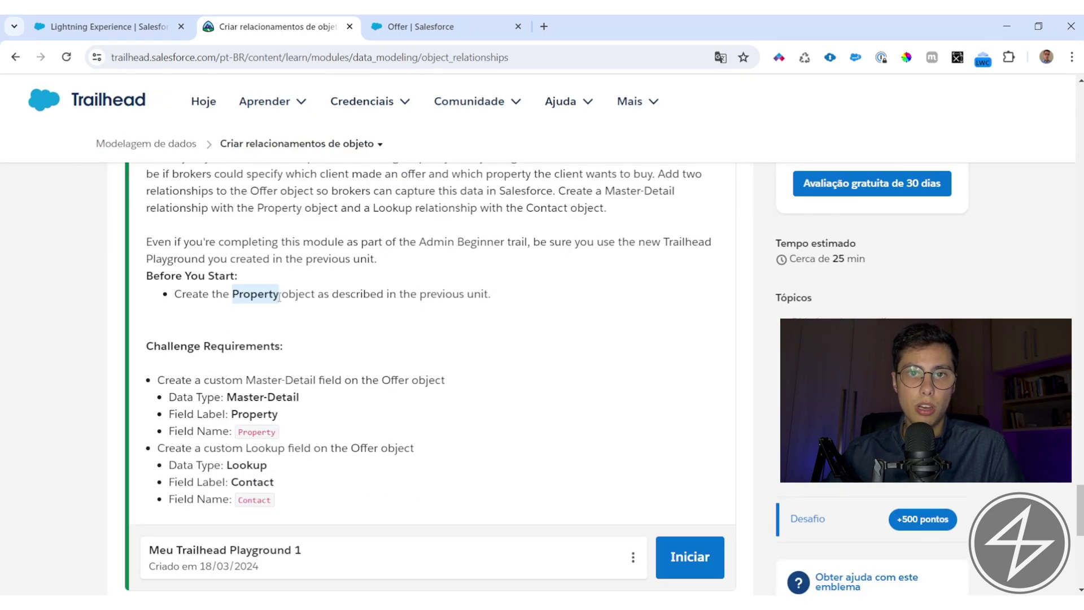
{"action": "left_click", "coordinate": [421, 27]}
{"action": "left_click", "coordinate": [420, 360]}
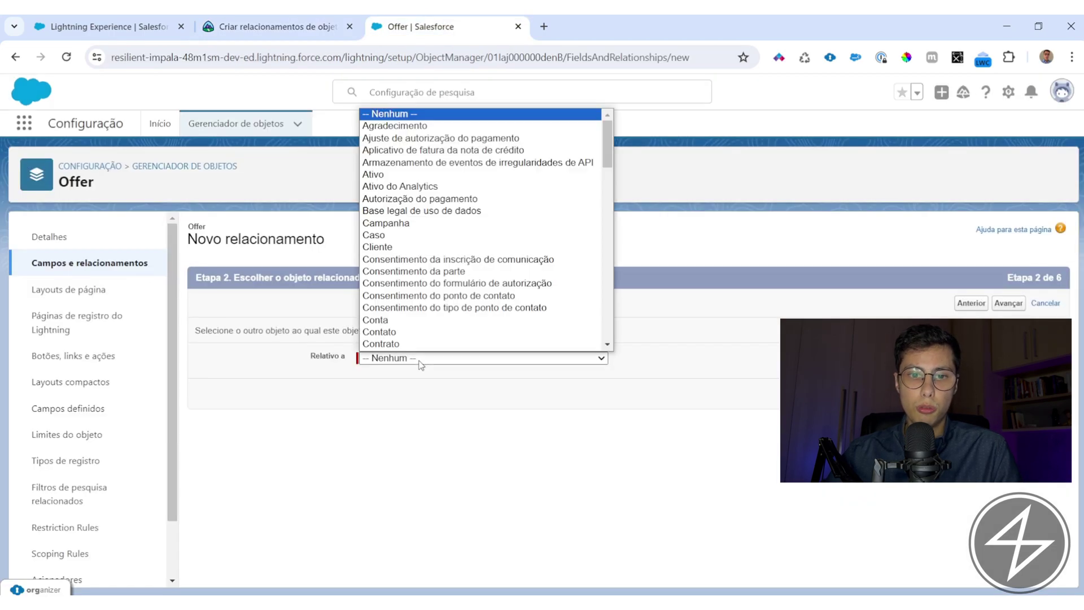
{"action": "left_click_drag", "start_coordinate": [607, 146], "coordinate": [605, 285]}
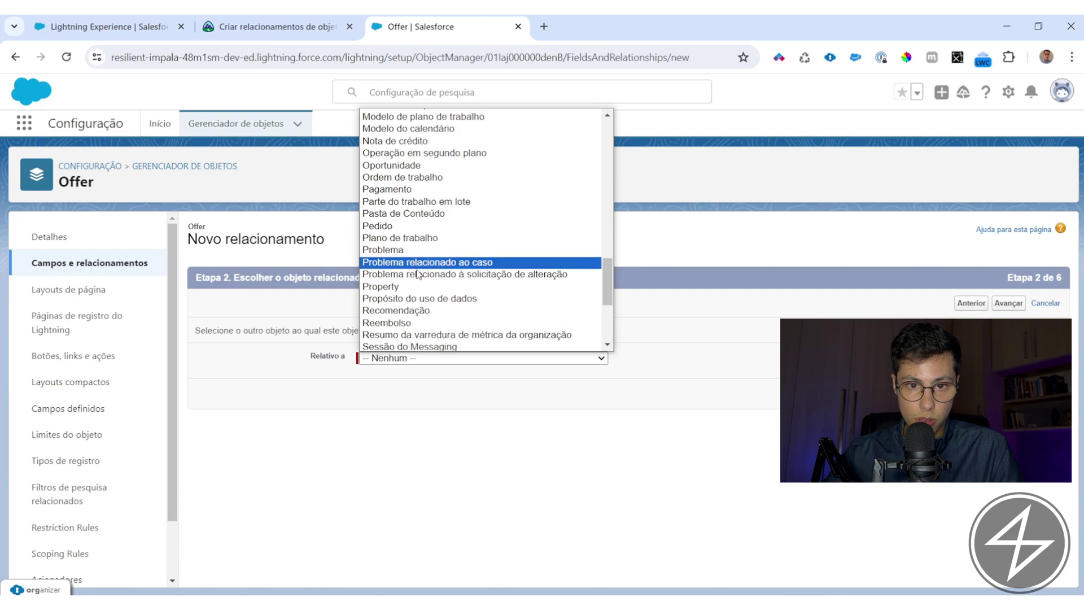
{"action": "left_click", "coordinate": [423, 288]}
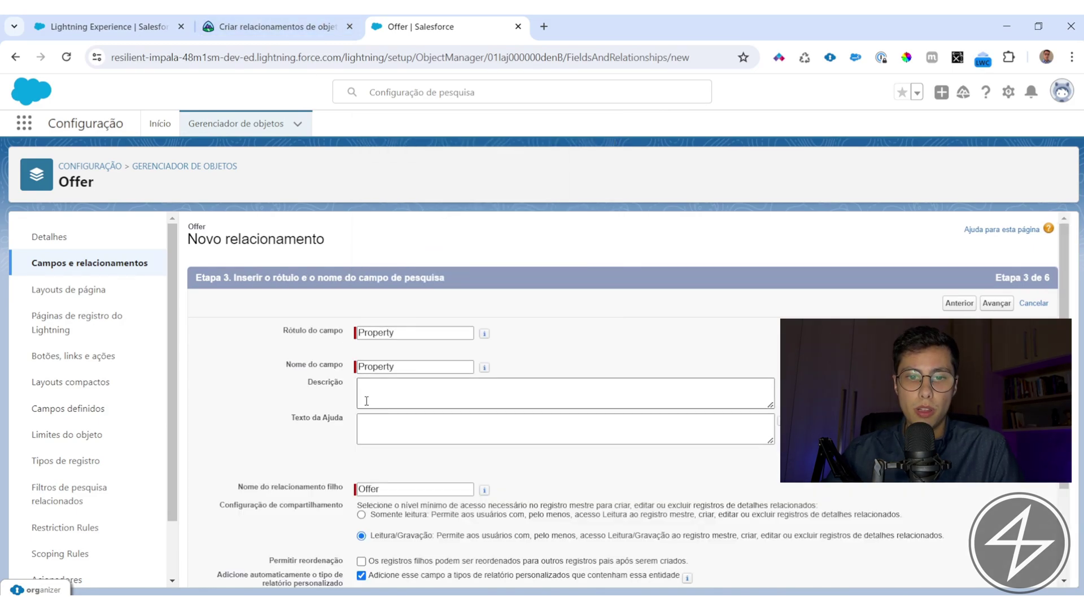
Step: Compare the master-detail field's label, name and remaining settings with the Property field requirements in the Trailhead challenge
{"action": "left_click", "coordinate": [271, 27]}
{"action": "left_click_drag", "start_coordinate": [288, 420], "coordinate": [211, 410]}
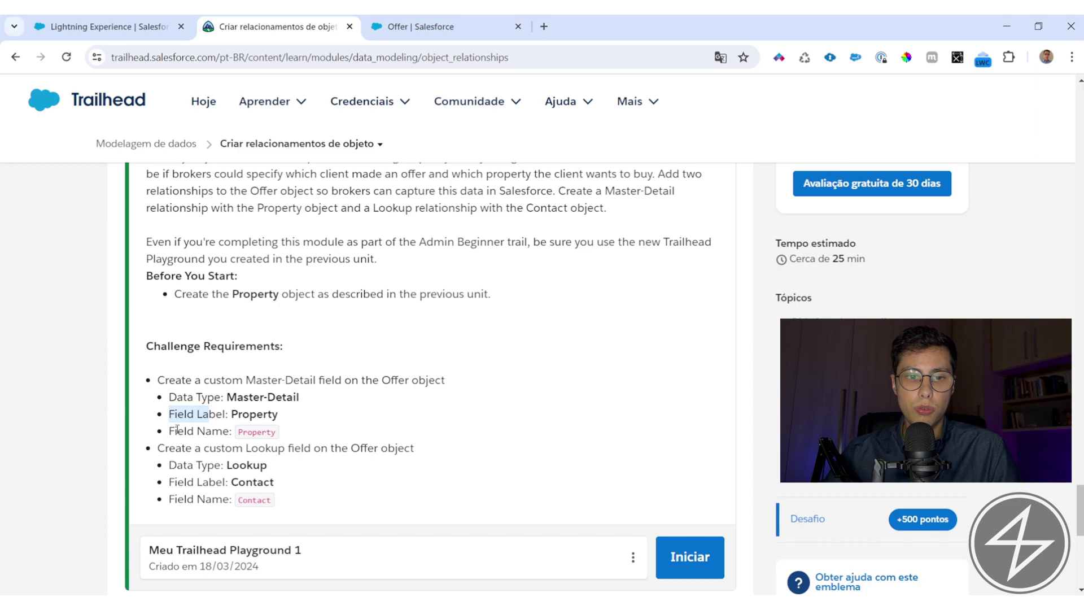
{"action": "left_click", "coordinate": [420, 27]}
{"action": "left_click_drag", "start_coordinate": [395, 332], "coordinate": [343, 344]}
{"action": "left_click", "coordinate": [492, 325]}
{"action": "scroll", "coordinate": [507, 316], "scroll_direction": "down", "scroll_amount": 2}
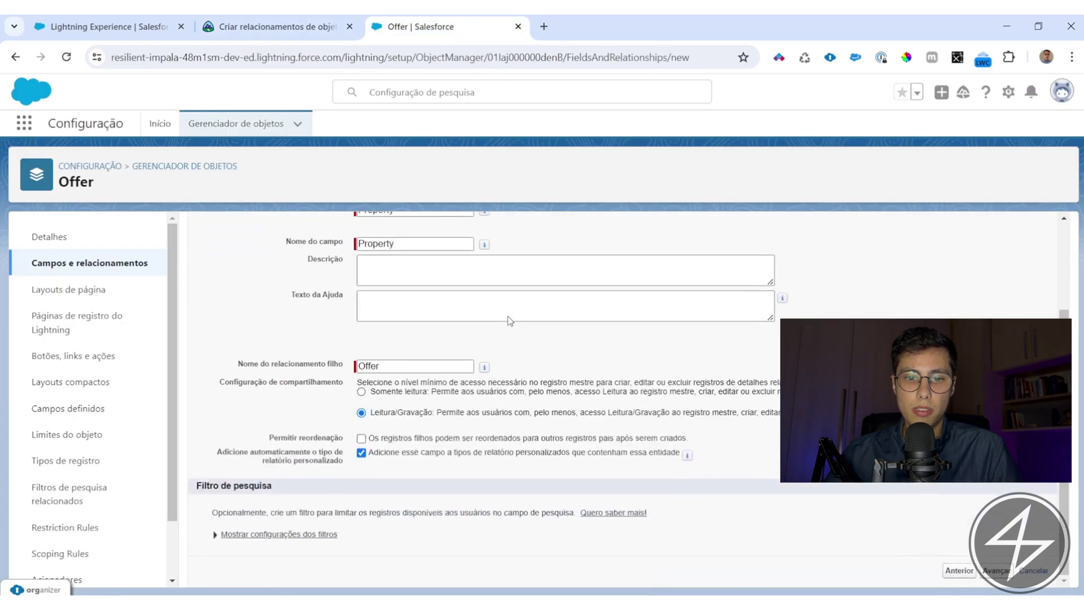
{"action": "scroll", "coordinate": [465, 337], "scroll_direction": "up", "scroll_amount": 2}
{"action": "left_click", "coordinate": [277, 26]}
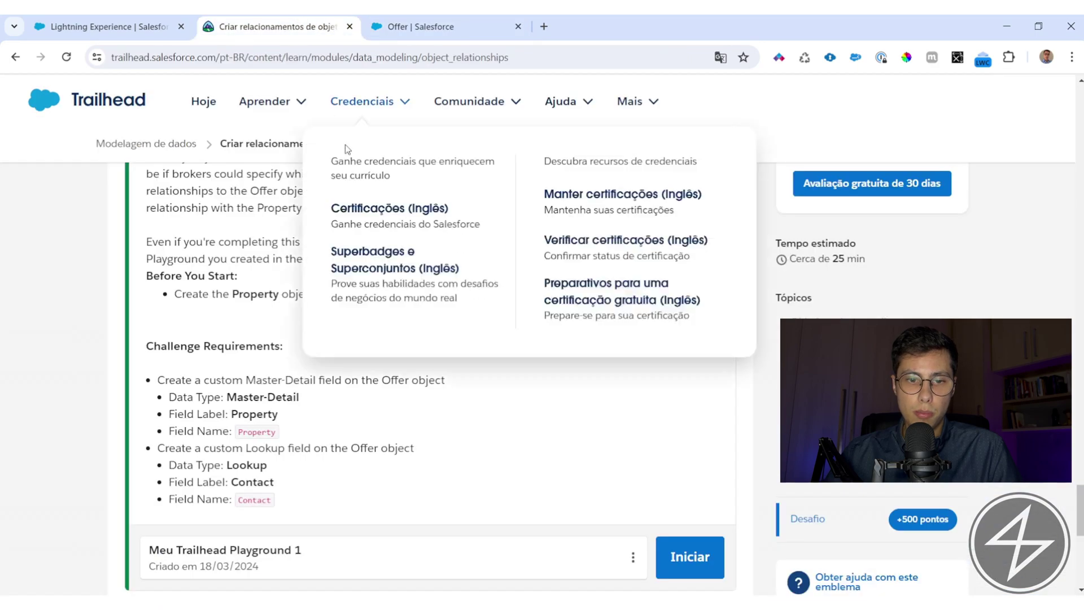
{"action": "left_click", "coordinate": [421, 27]}
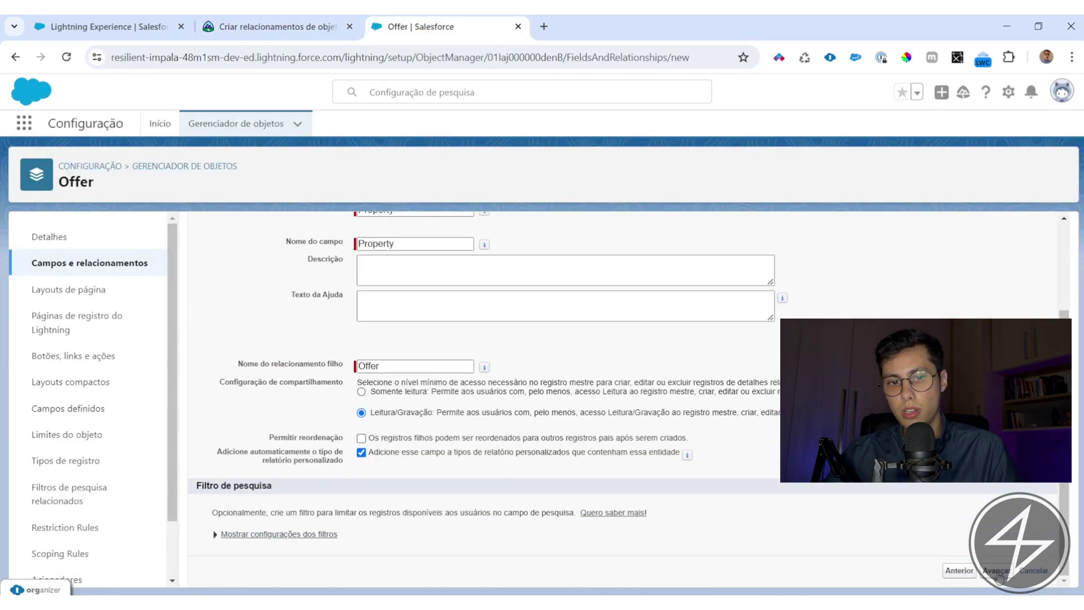
Step: Accept the default field security, page layout and related list settings, and save the Property master-detail field on Offer
{"action": "left_click", "coordinate": [997, 571]}
{"action": "left_click", "coordinate": [995, 303]}
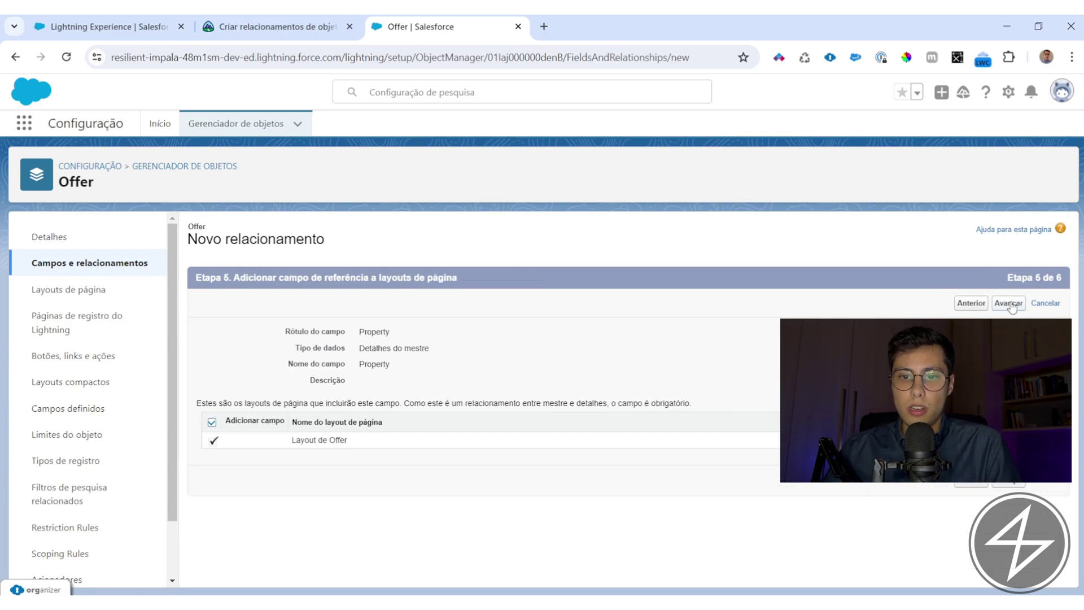
{"action": "left_click", "coordinate": [1009, 303]}
{"action": "left_click", "coordinate": [691, 379]}
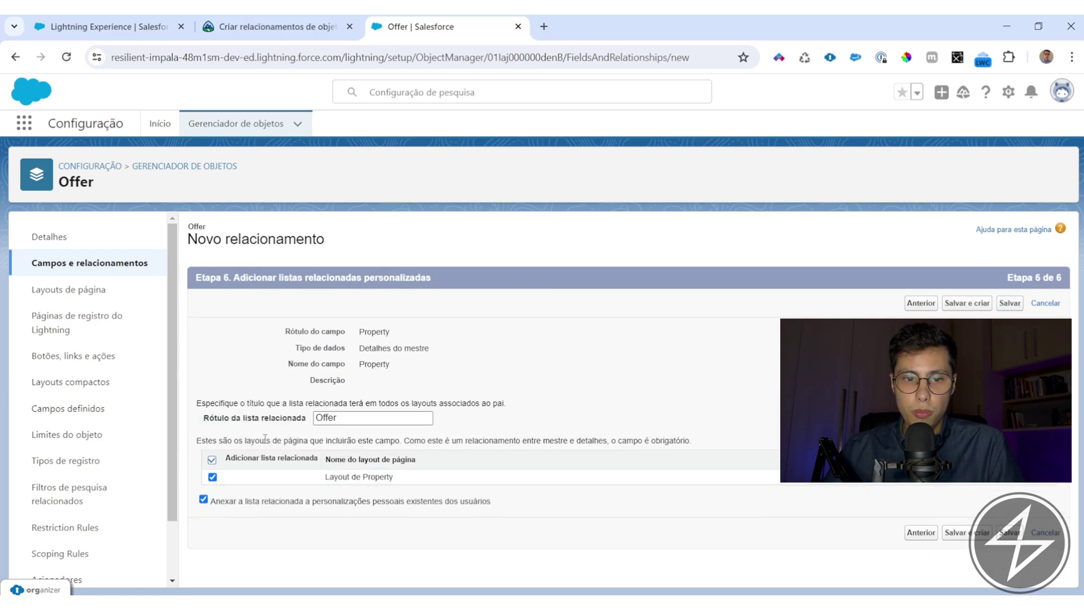
{"action": "left_click", "coordinate": [1006, 308]}
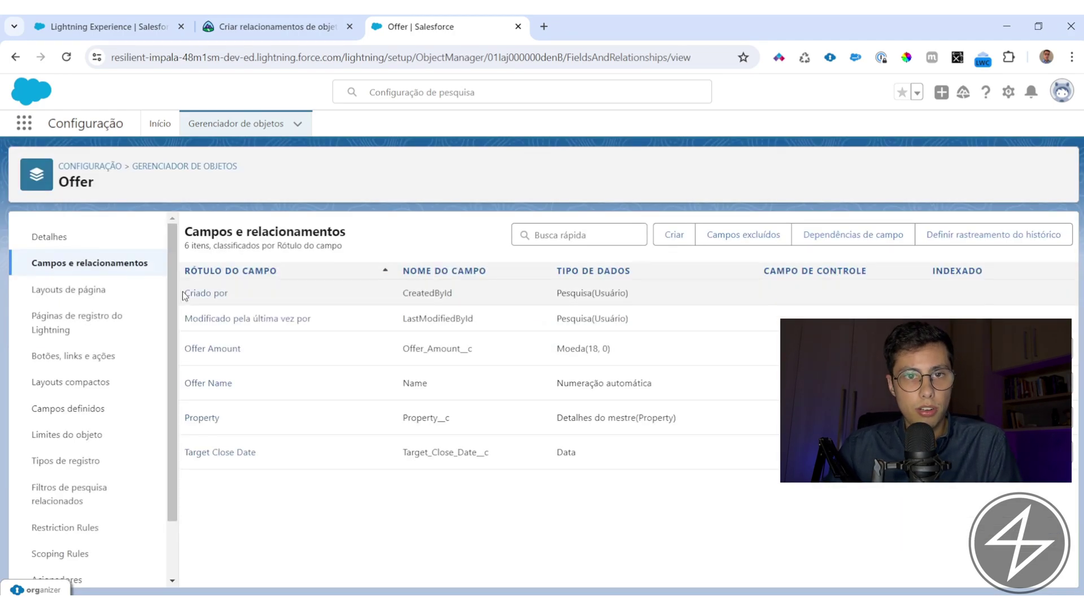
Step: Check the challenge's Lookup field requirements, and start another Offer field with the Relacionamento de pesquisa data type
{"action": "left_click", "coordinate": [277, 26]}
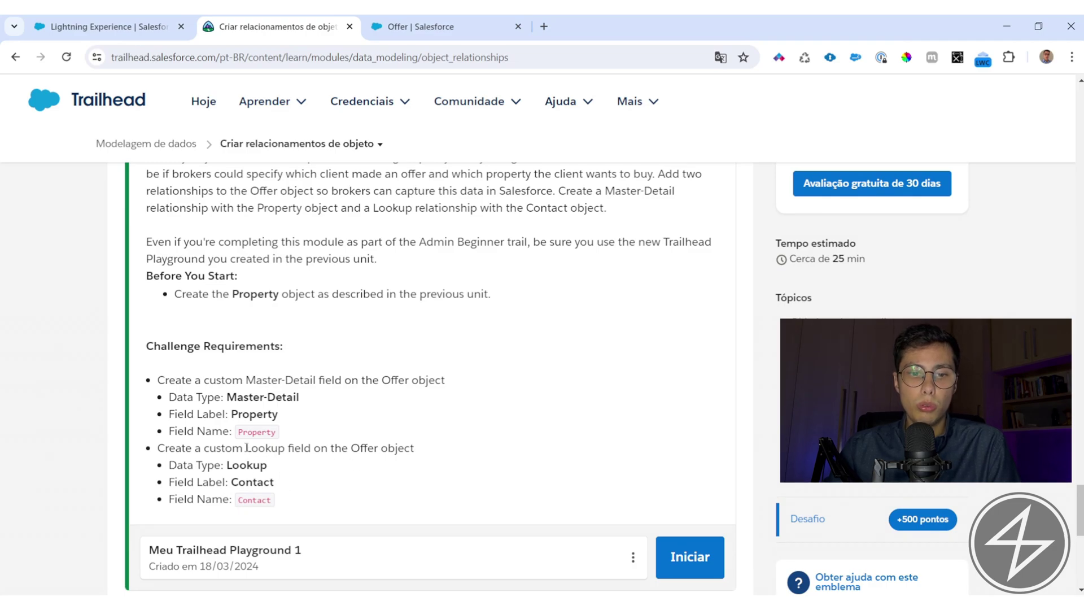
{"action": "left_click_drag", "start_coordinate": [246, 449], "coordinate": [284, 447]}
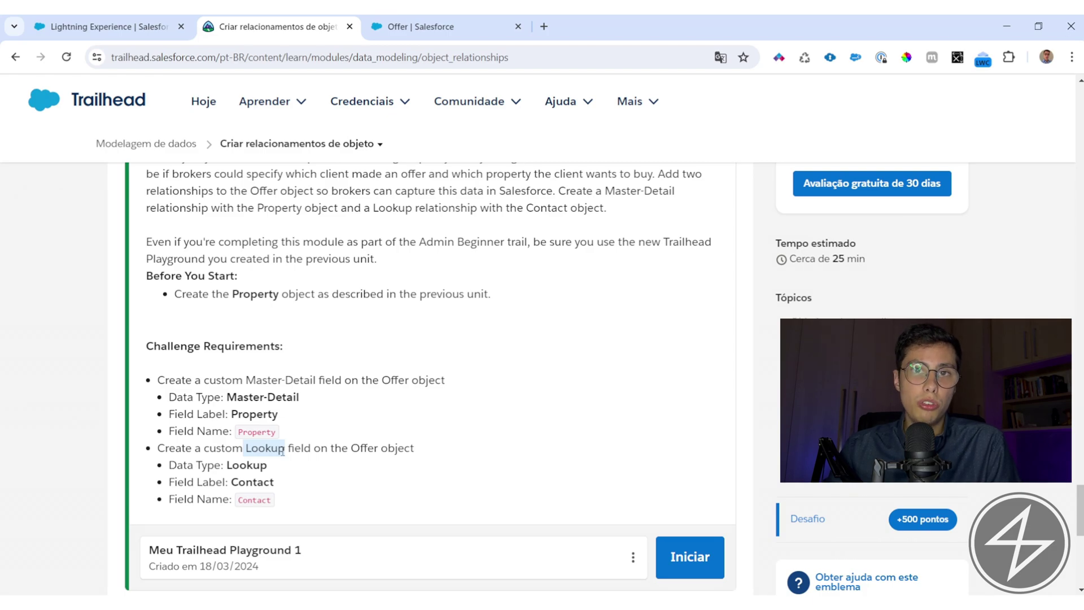
{"action": "double_click", "coordinate": [257, 464]}
{"action": "left_click", "coordinate": [262, 457]}
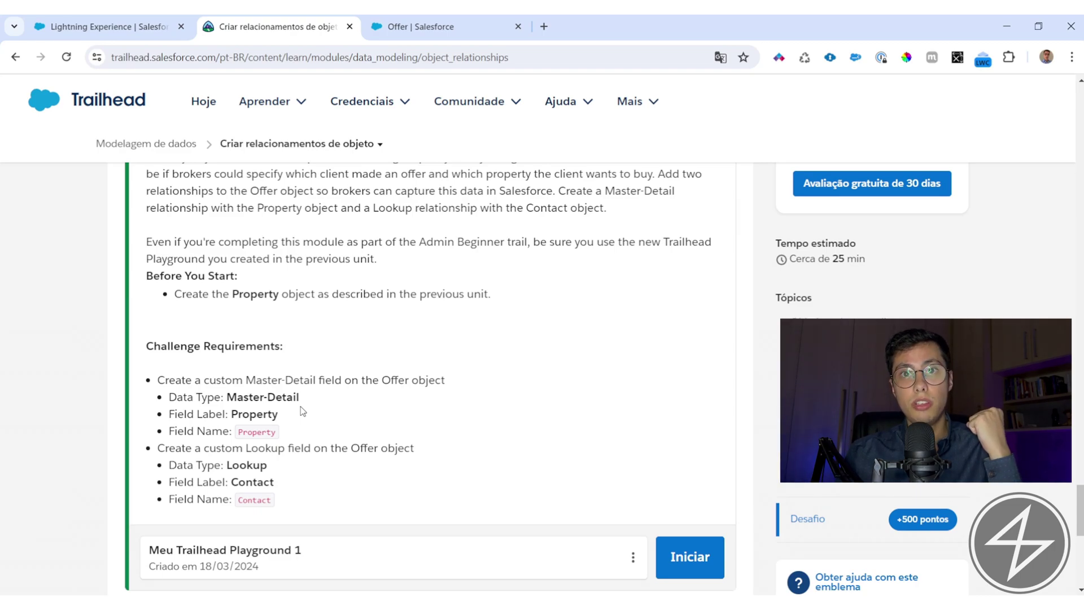
{"action": "key", "text": "ctrl+Tab"}
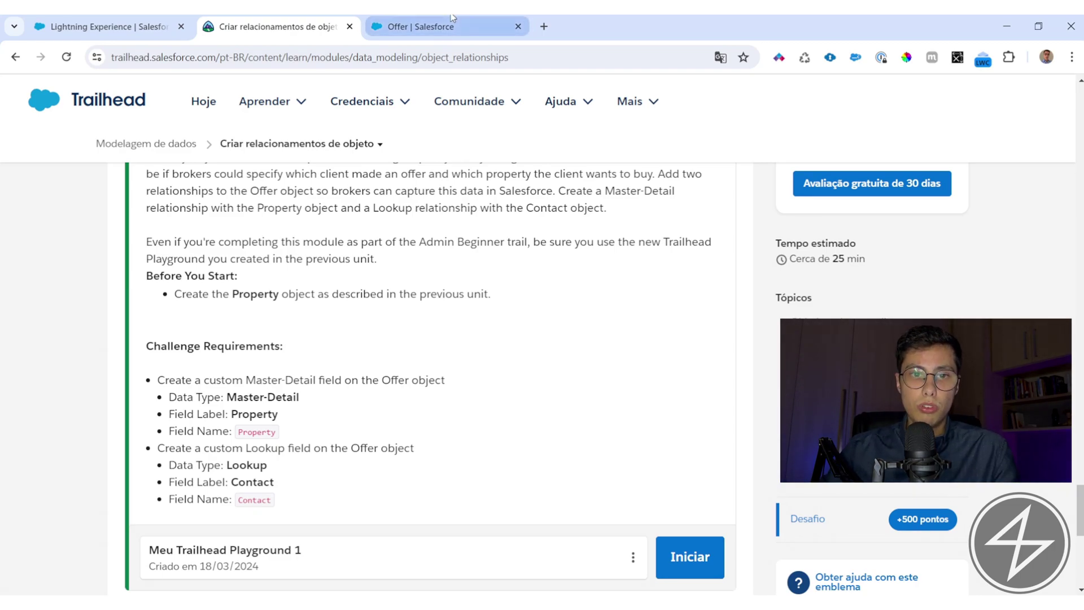
{"action": "left_click", "coordinate": [674, 234]}
{"action": "scroll", "coordinate": [324, 371], "scroll_direction": "up", "scroll_amount": 1}
{"action": "left_click_drag", "start_coordinate": [213, 452], "coordinate": [318, 455]}
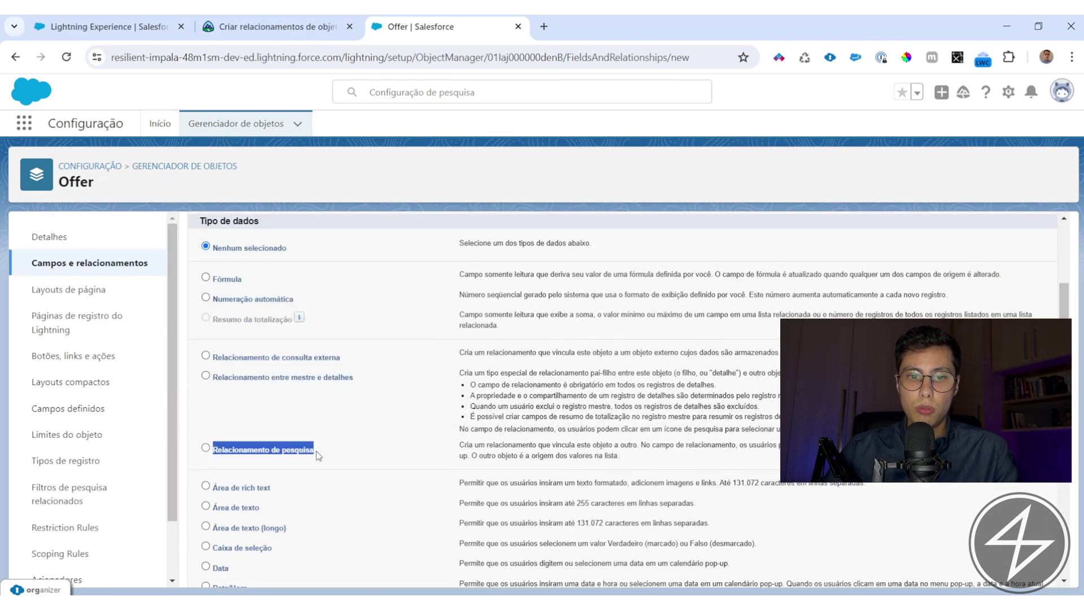
{"action": "left_click", "coordinate": [286, 455]}
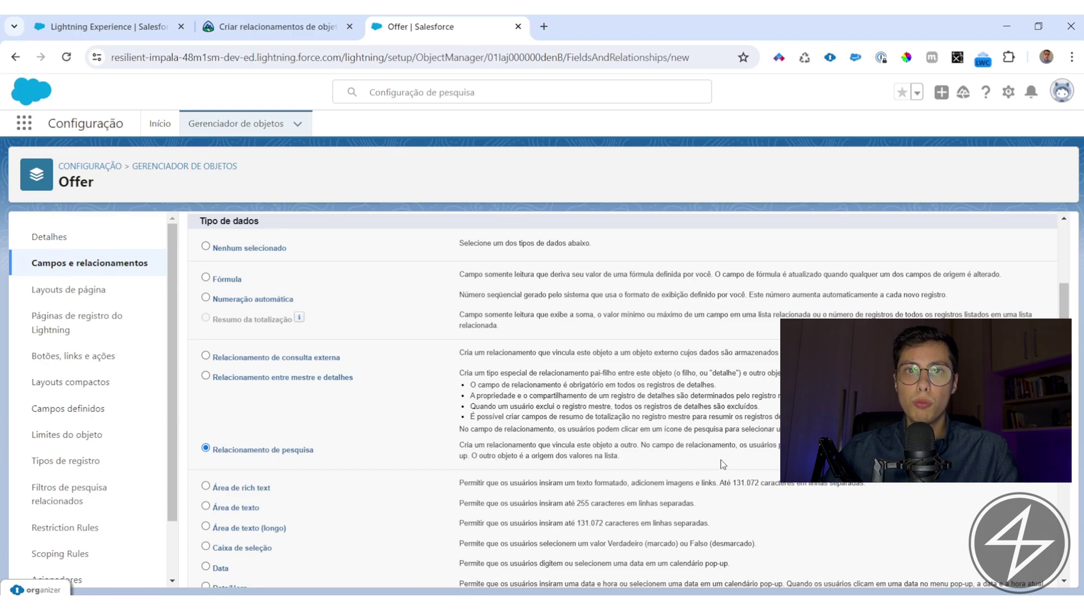
{"action": "scroll", "coordinate": [723, 464], "scroll_direction": "up", "scroll_amount": 3}
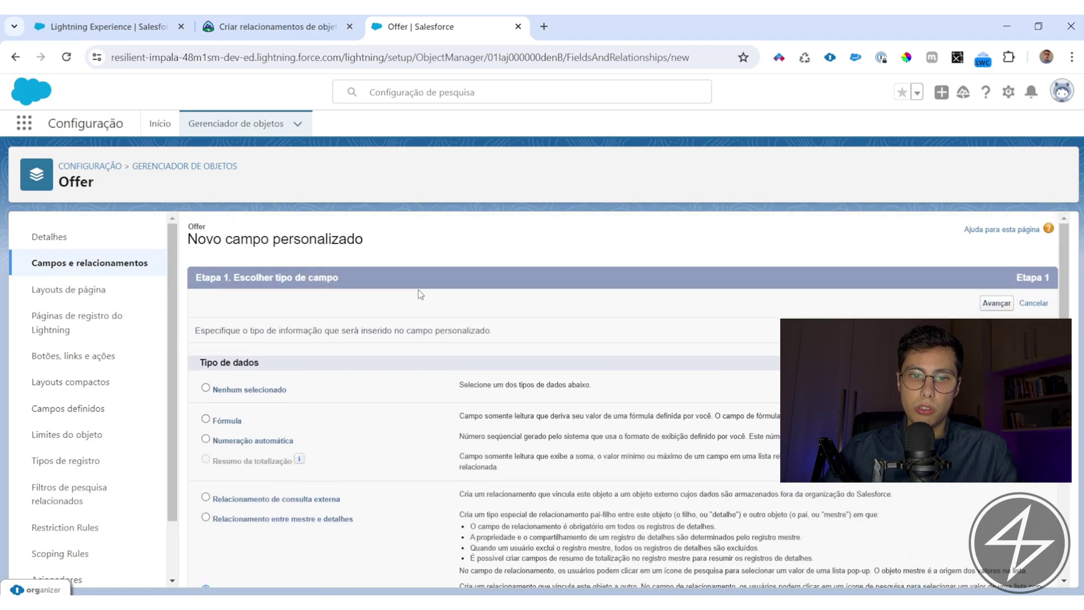
Step: Relate the new lookup field to the Contato object
{"action": "left_click", "coordinate": [390, 358]}
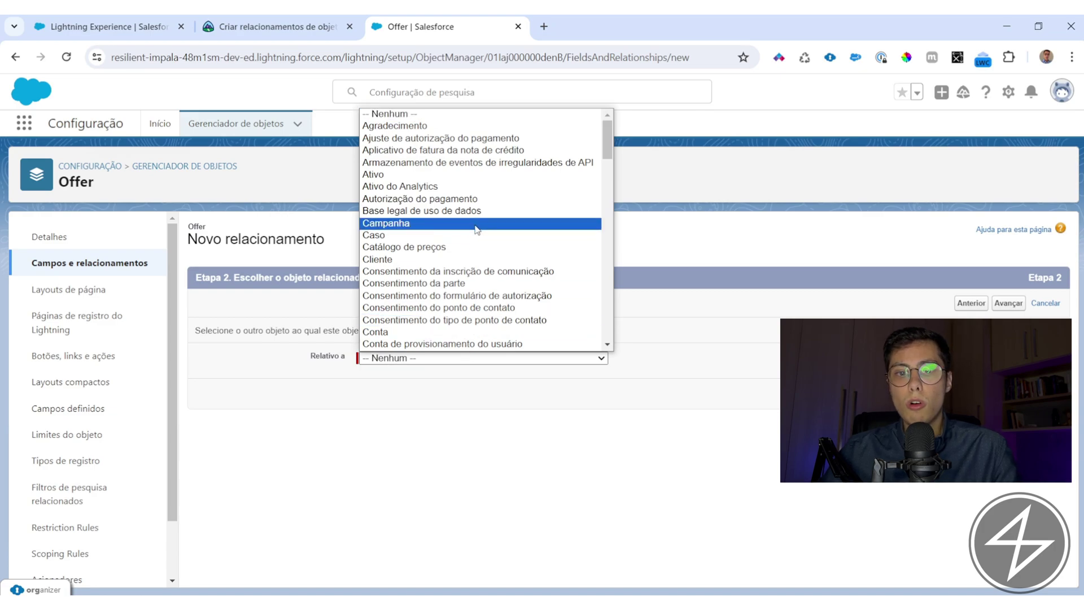
{"action": "mouse_move", "coordinate": [607, 139]}
{"action": "left_mouse_down"}
{"action": "mouse_move", "coordinate": [593, 247]}
{"action": "mouse_move", "coordinate": [596, 151]}
{"action": "left_mouse_up"}
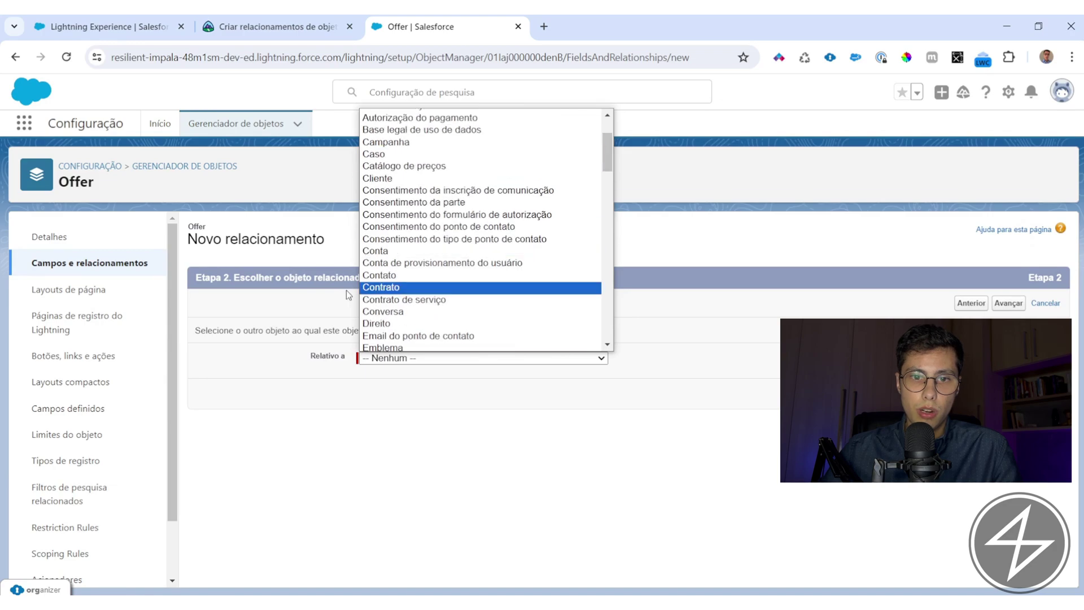
{"action": "left_click", "coordinate": [446, 275]}
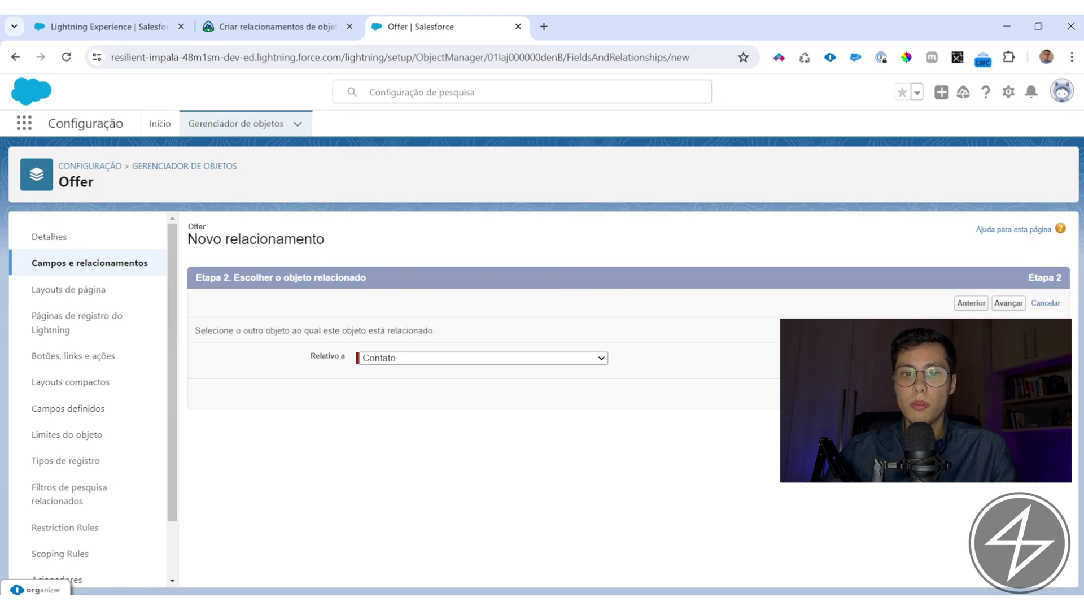
Step: Copy the required label from the Trailhead challenge and set both the lookup's field label and field name to Contact
{"action": "left_click", "coordinate": [276, 27]}
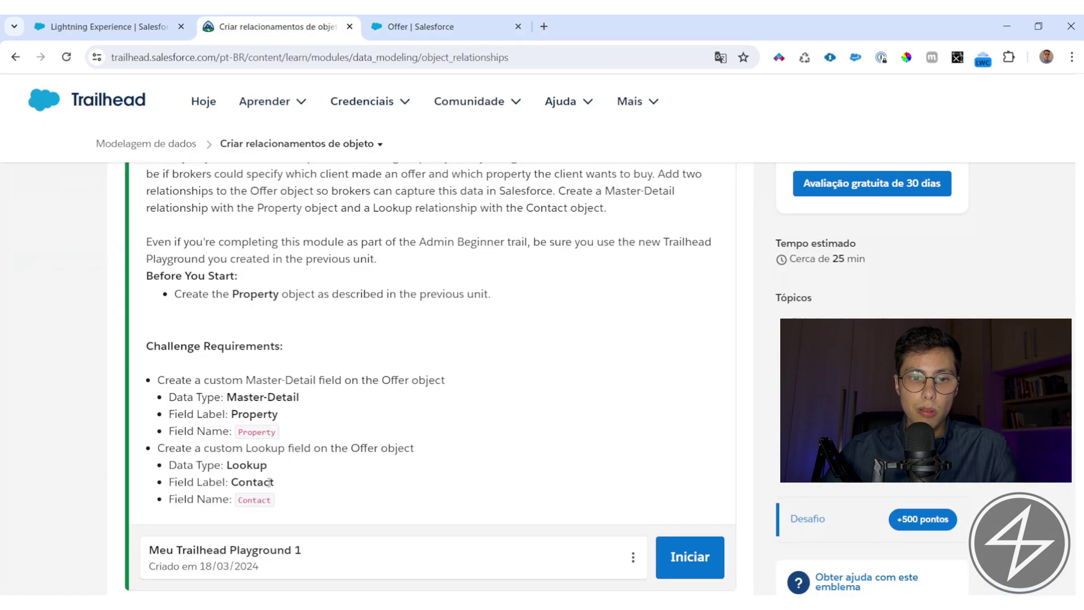
{"action": "left_click_drag", "start_coordinate": [276, 483], "coordinate": [228, 484]}
{"action": "key", "text": "ctrl+c"}
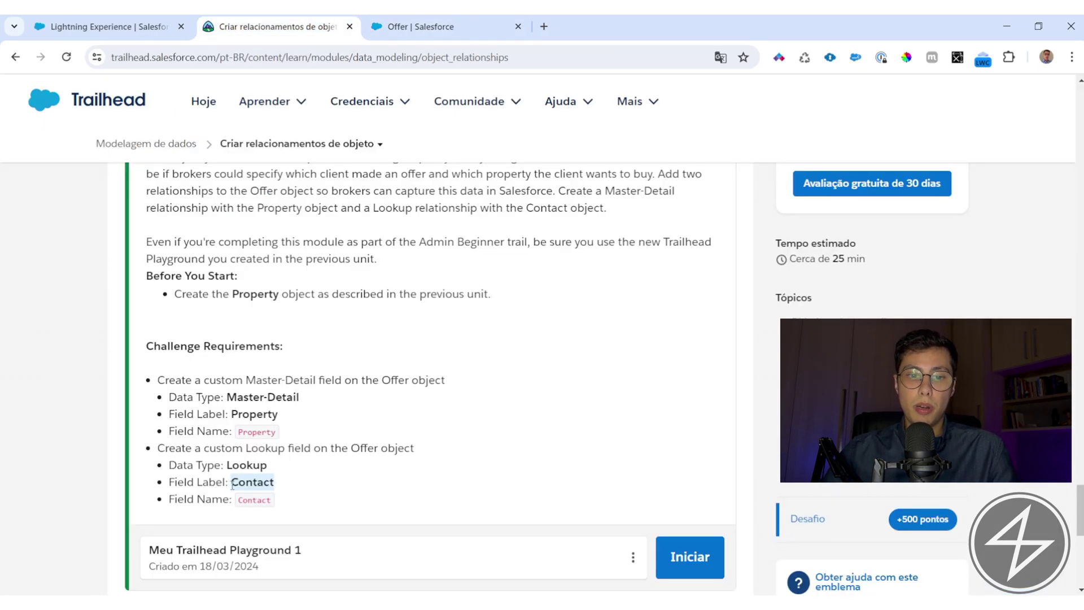
{"action": "left_click", "coordinate": [384, 23]}
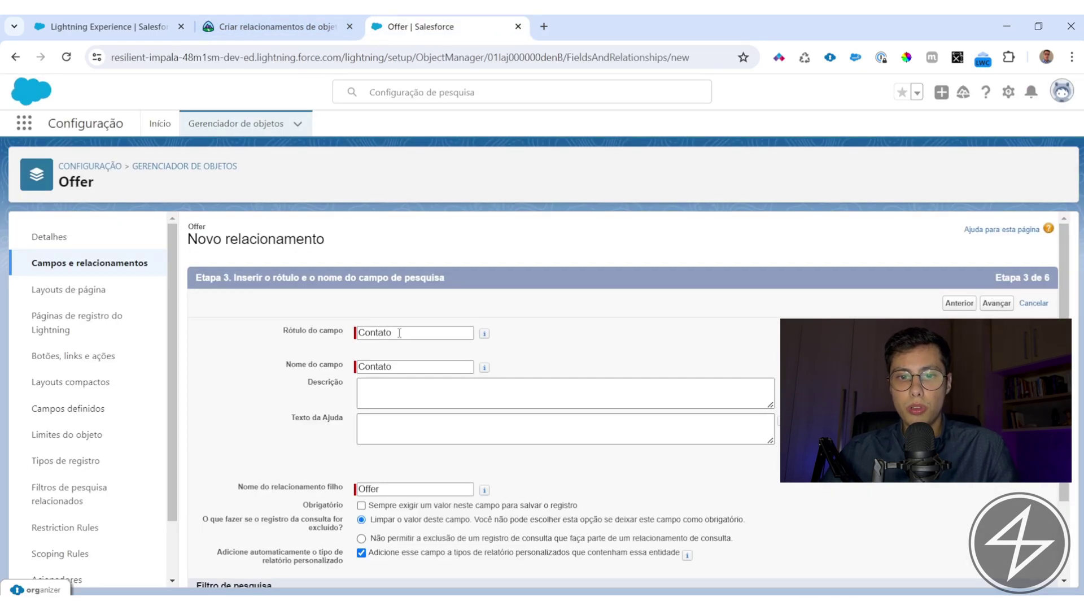
{"action": "left_click_drag", "start_coordinate": [398, 333], "coordinate": [295, 331]}
{"action": "key", "text": "ctrl+v"}
{"action": "double_click", "coordinate": [384, 367]}
{"action": "key", "text": "ctrl+v"}
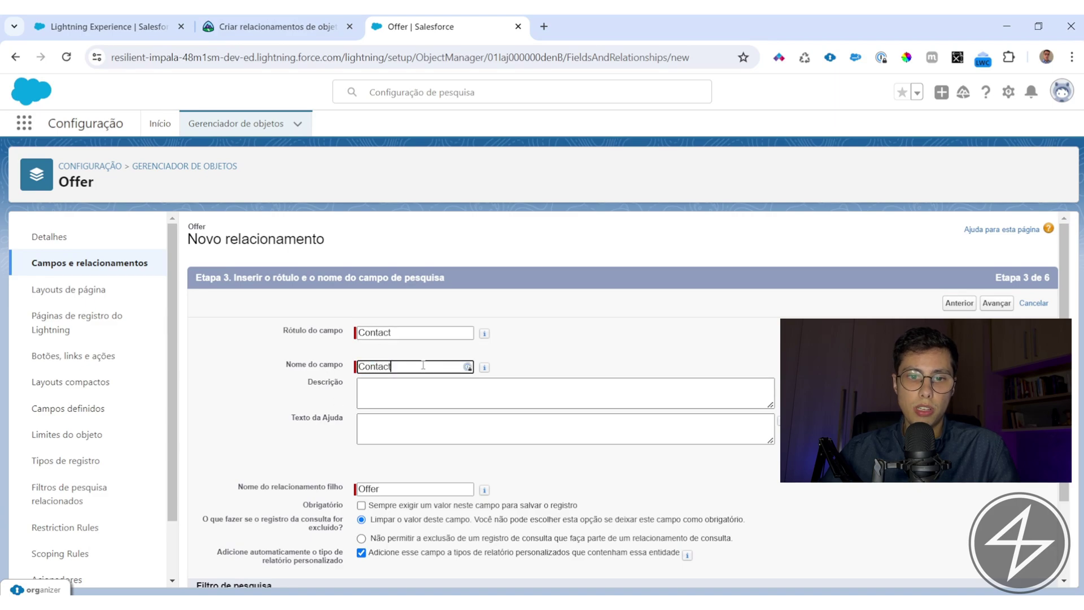
Step: Accept the default profile visibility, page layout and related list settings, and save the Contact lookup field
{"action": "left_click", "coordinate": [995, 304]}
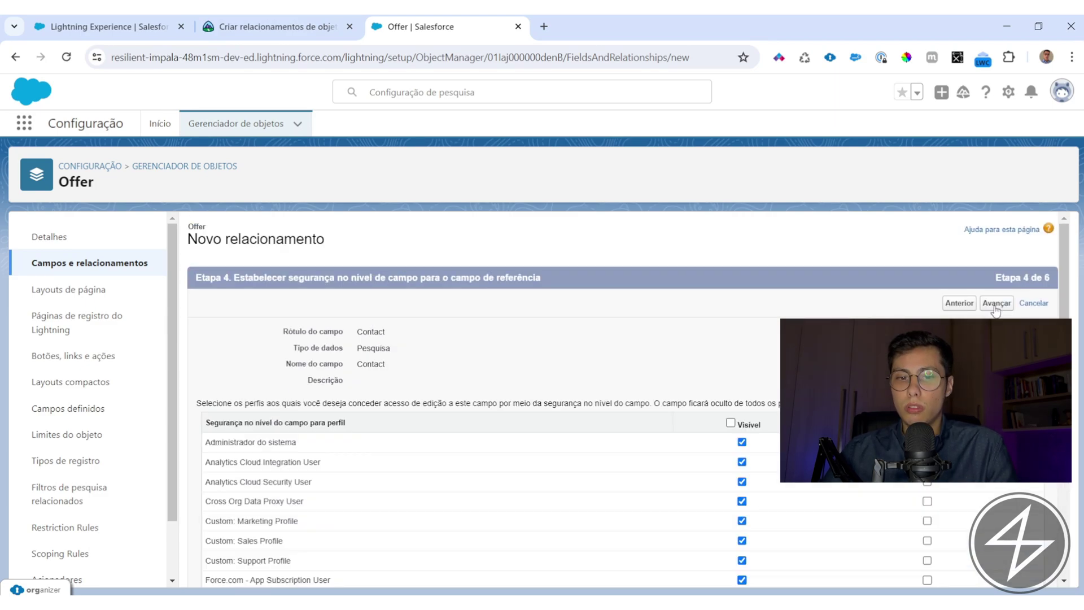
{"action": "left_click", "coordinate": [996, 305]}
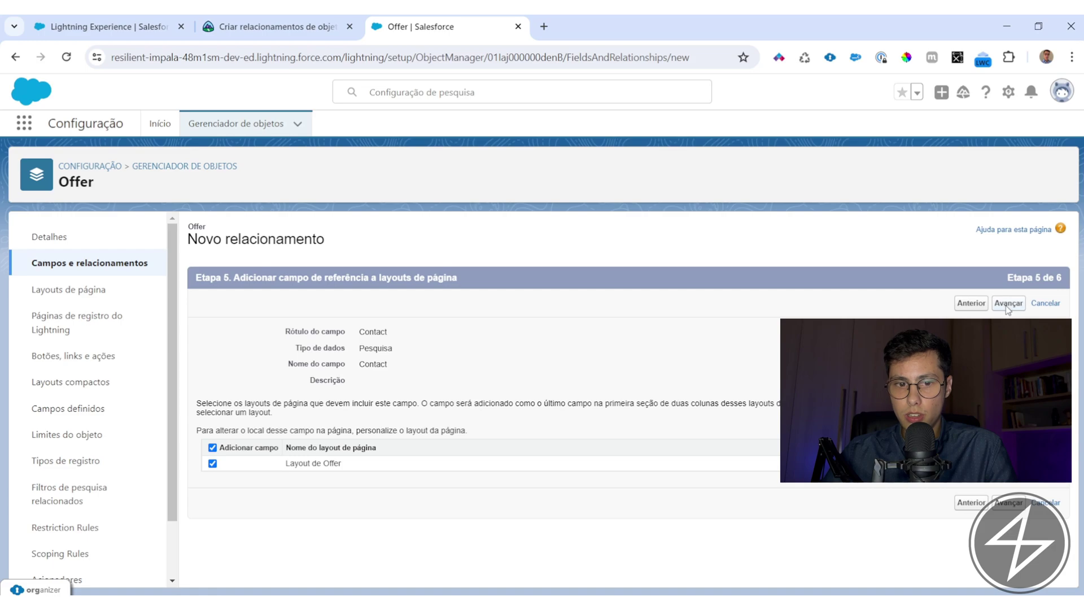
{"action": "left_click", "coordinate": [1007, 307]}
{"action": "left_click", "coordinate": [998, 305]}
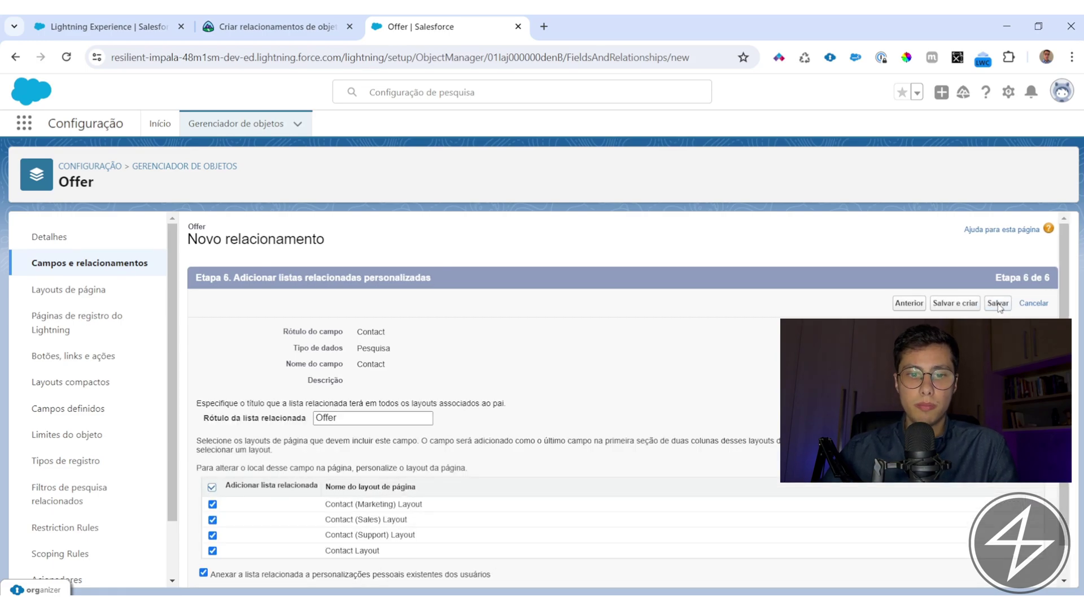
Step: Return to the Trailhead challenge and submit it for validation to earn the 500 points
{"action": "left_click", "coordinate": [308, 27]}
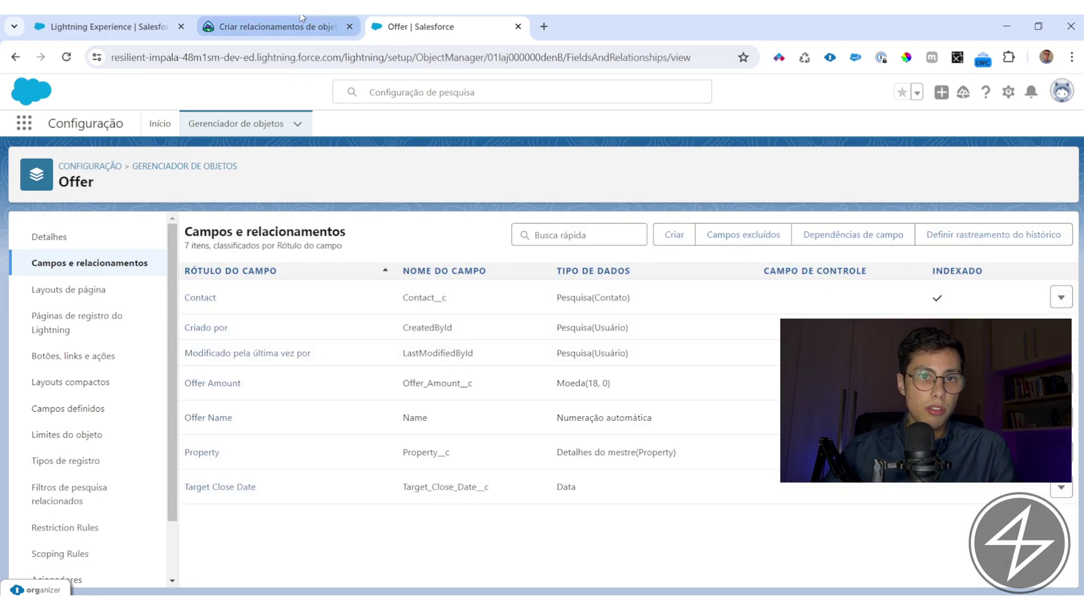
{"action": "scroll", "coordinate": [406, 377], "scroll_direction": "down", "scroll_amount": 4}
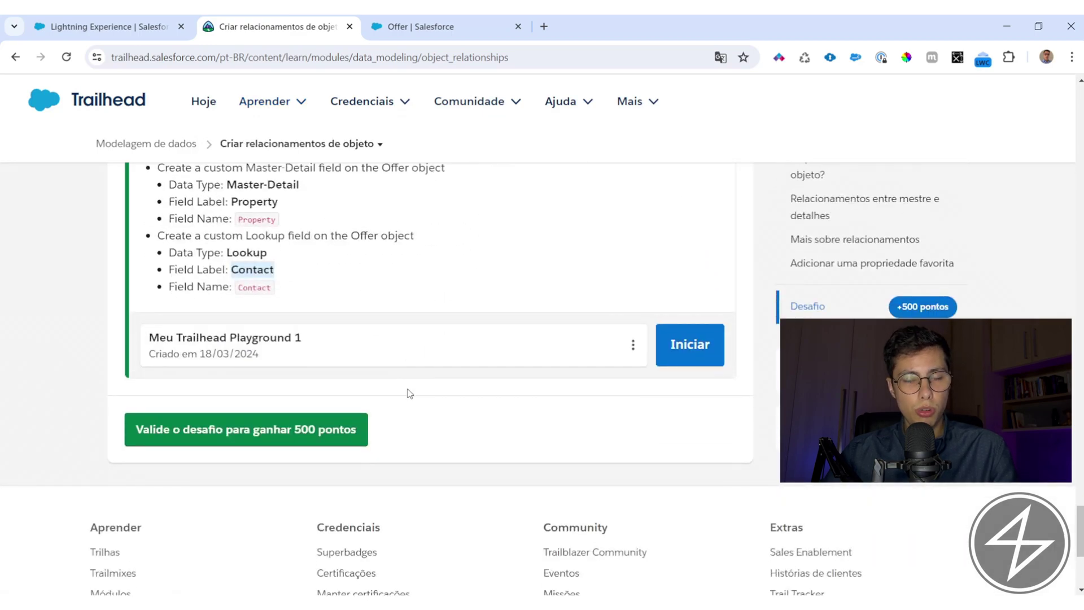
{"action": "left_click", "coordinate": [286, 421]}
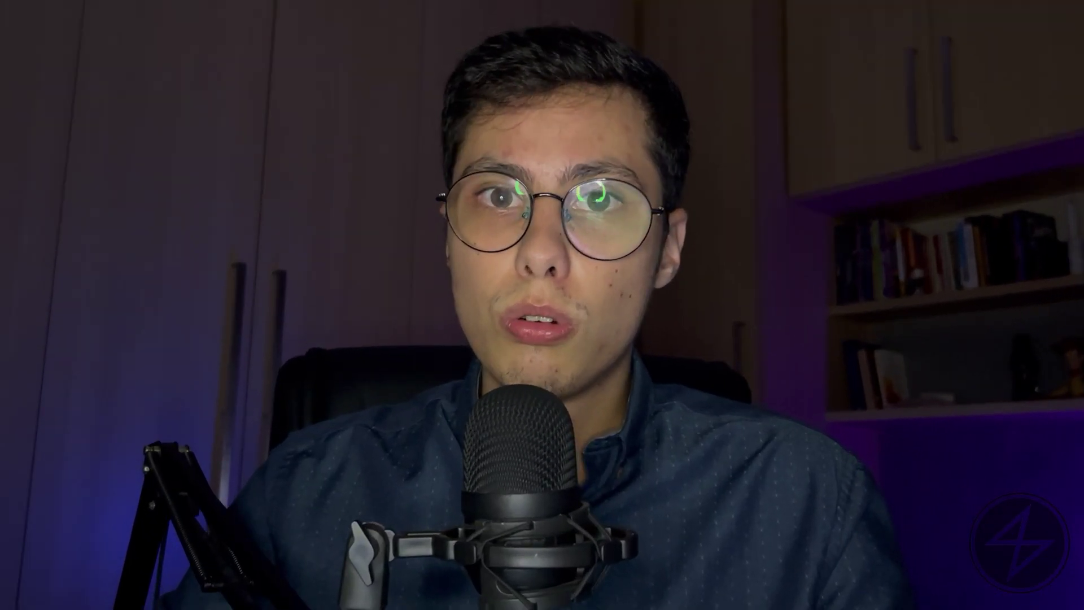